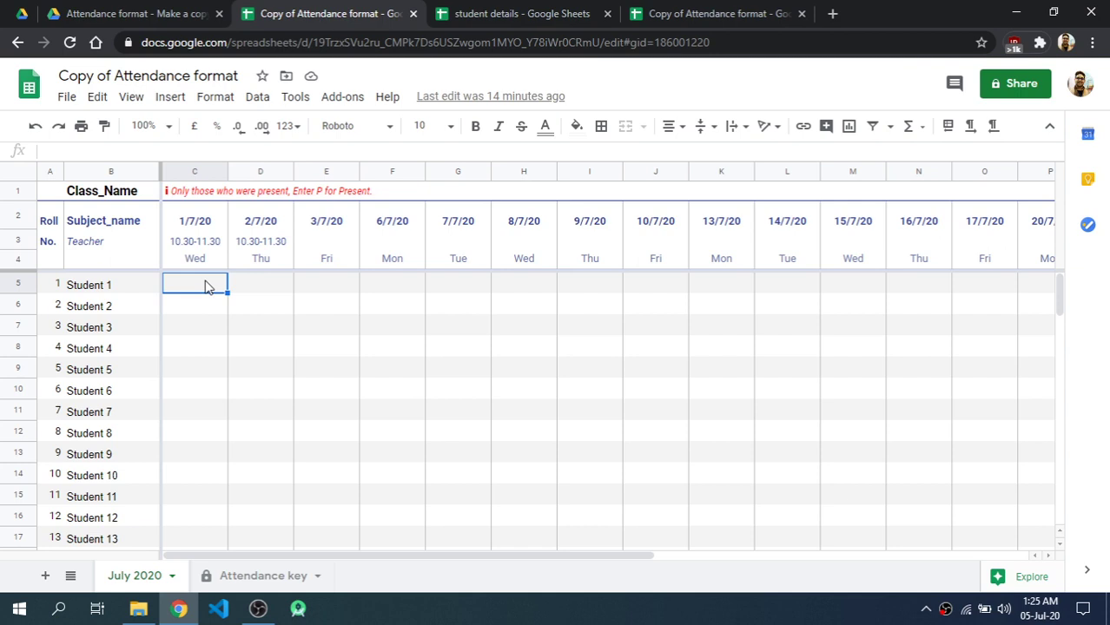
Examine the Attendance format copy page and the July 2020 sheet's student names, class, subject, teacher, date and time cells
click(121, 12)
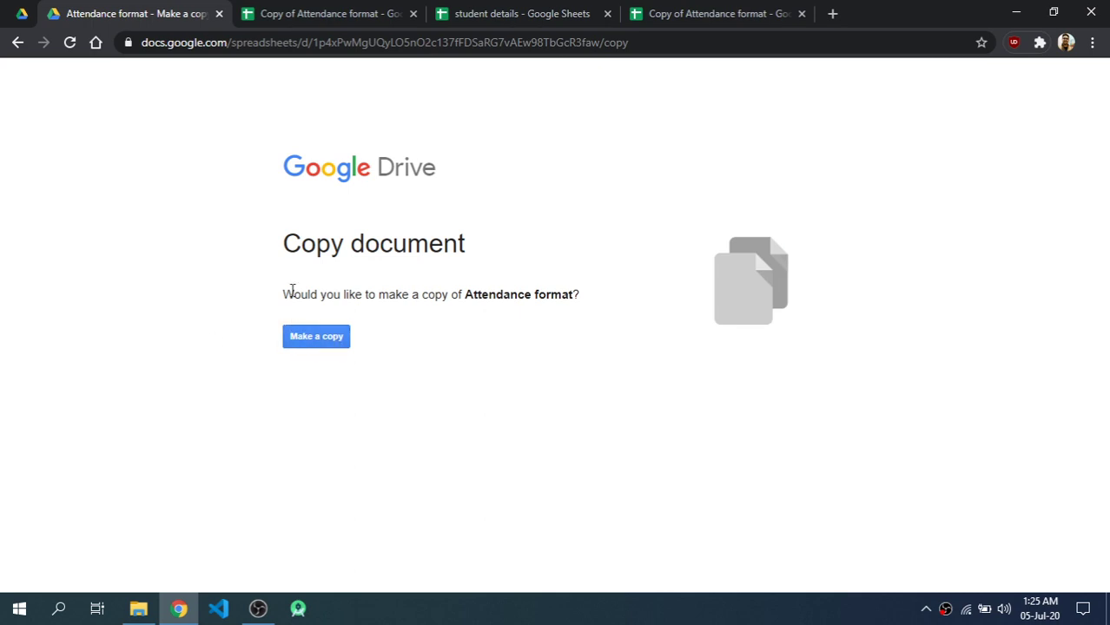
click(321, 10)
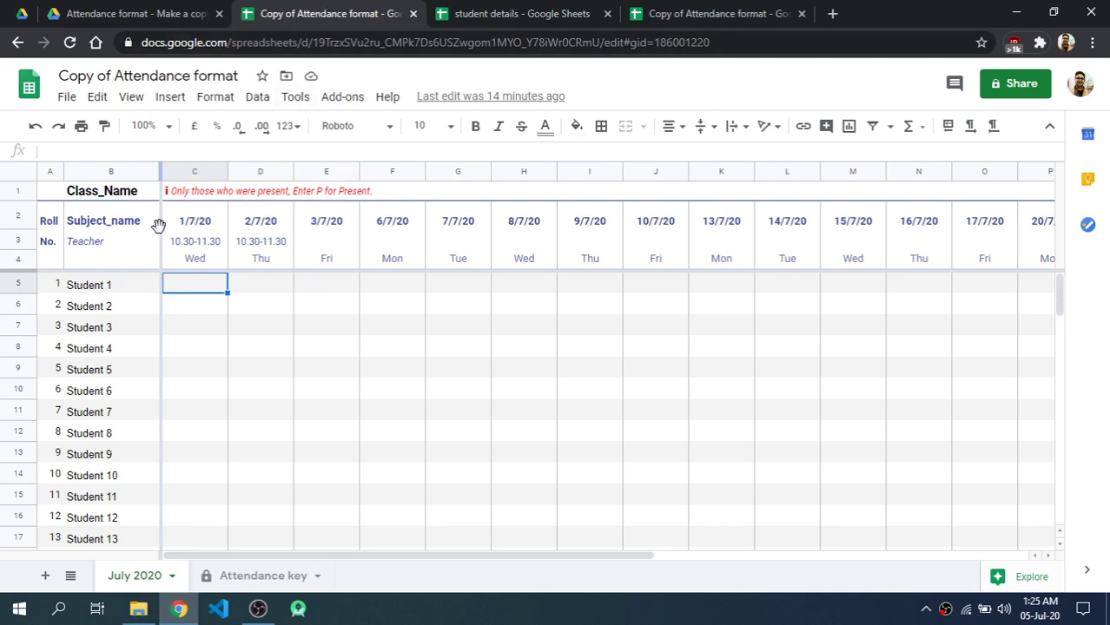
drag(112, 292, 108, 475)
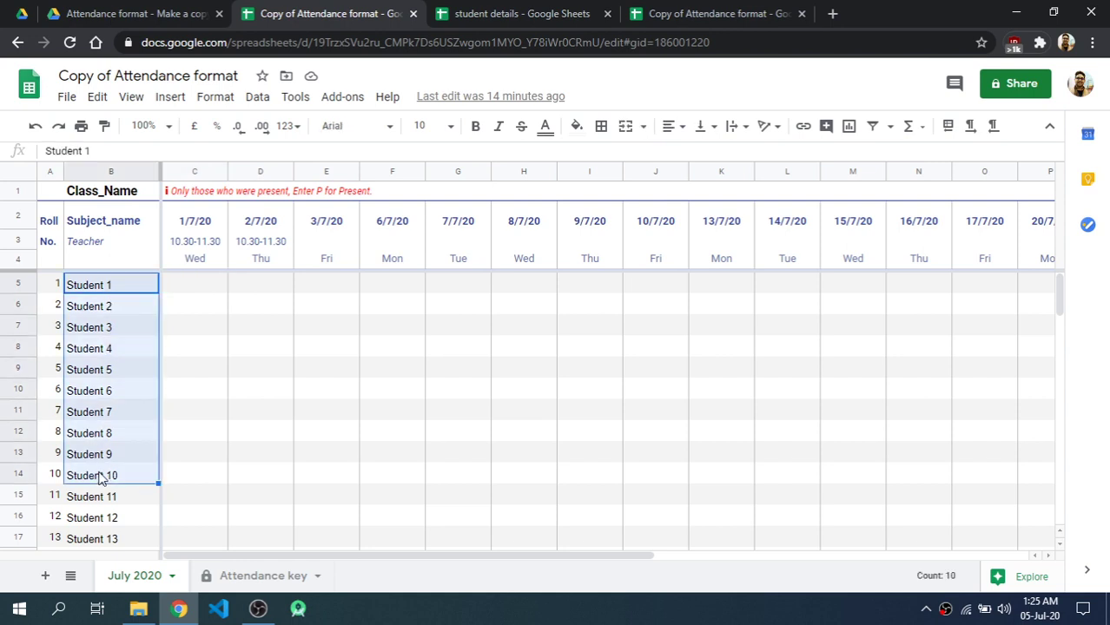
click(122, 287)
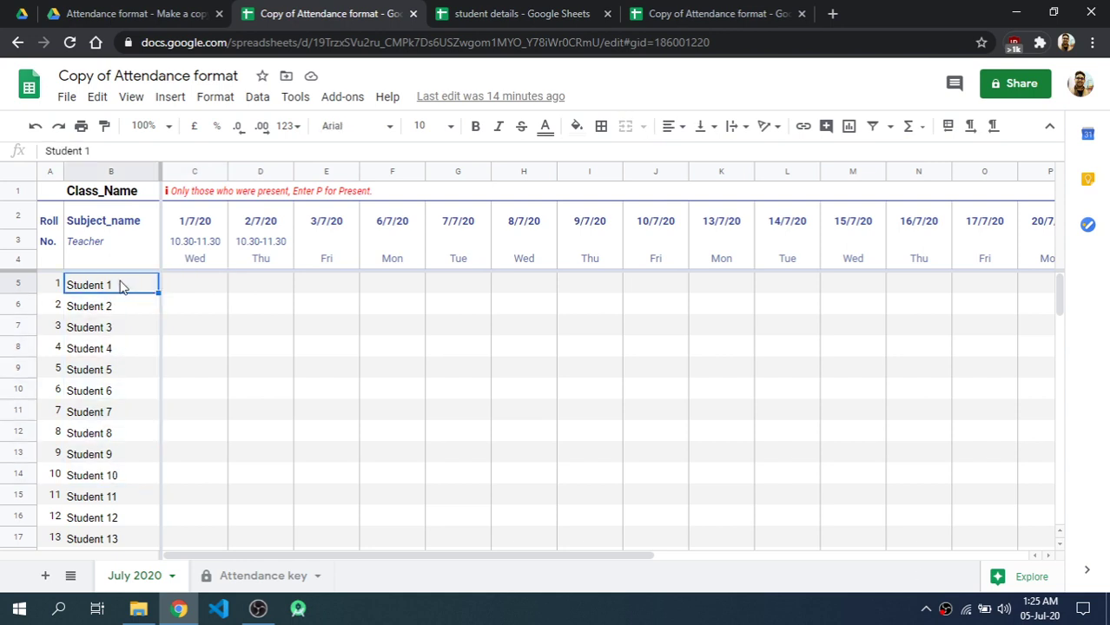
click(104, 224)
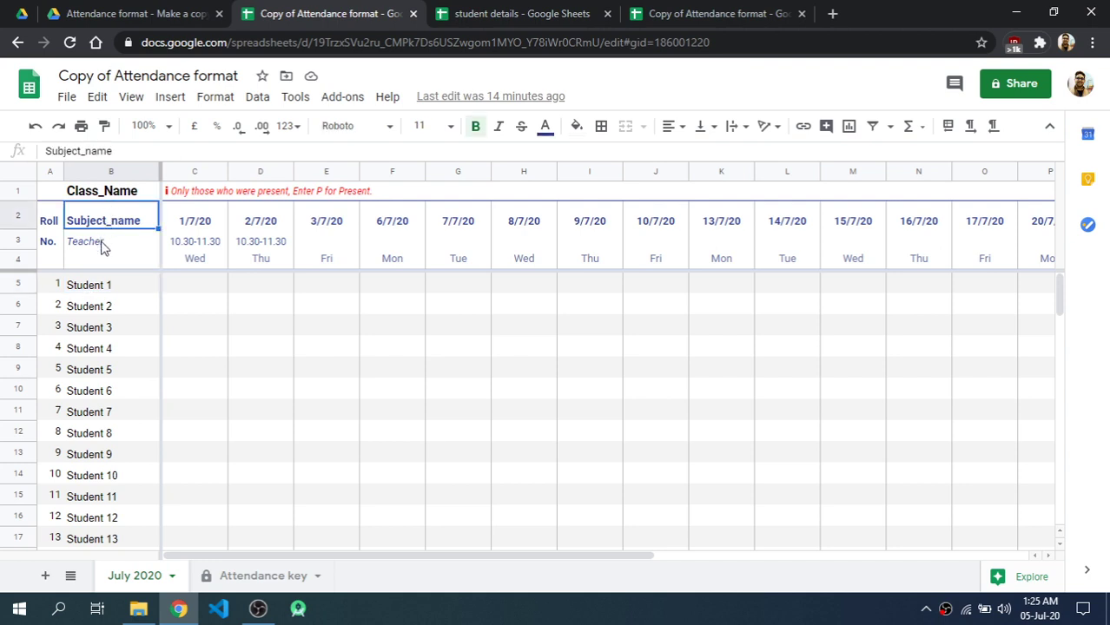
click(104, 247)
click(124, 192)
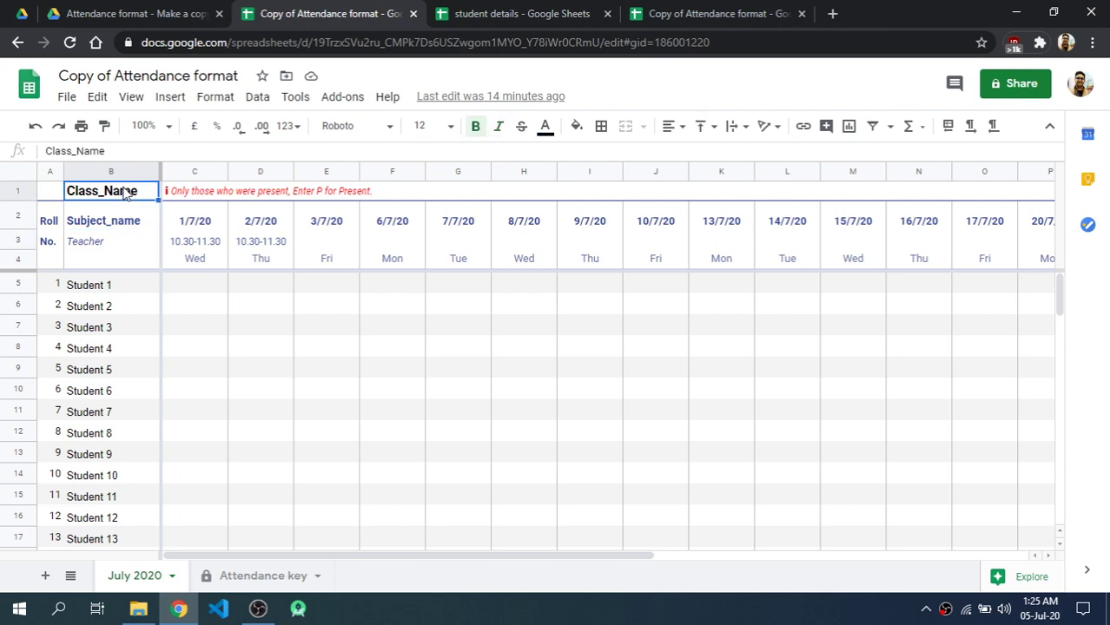
click(192, 224)
click(195, 245)
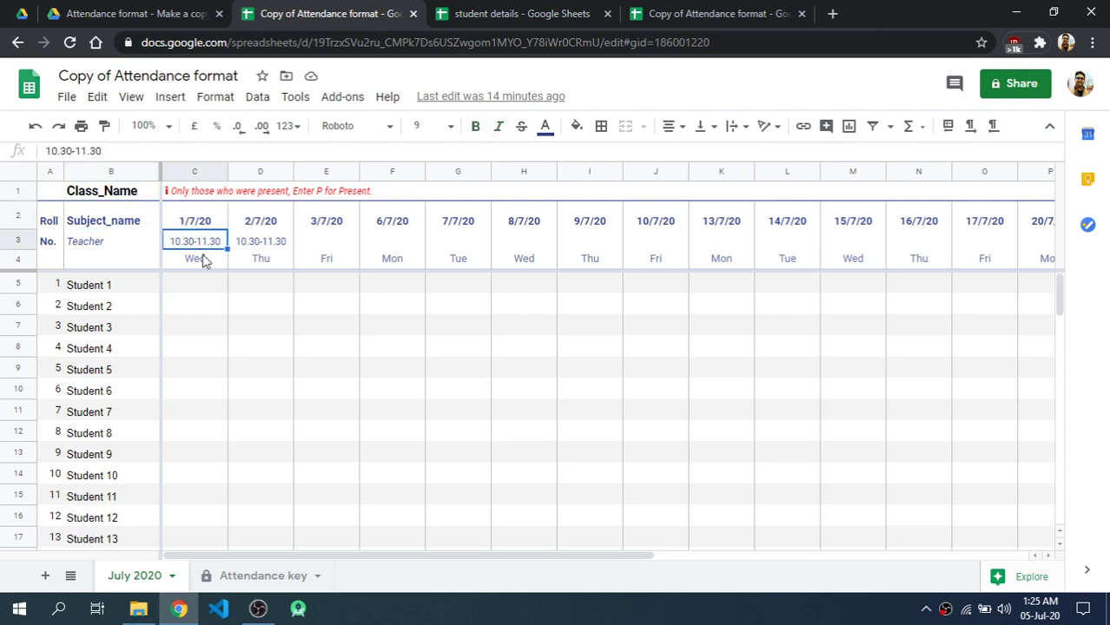
click(212, 307)
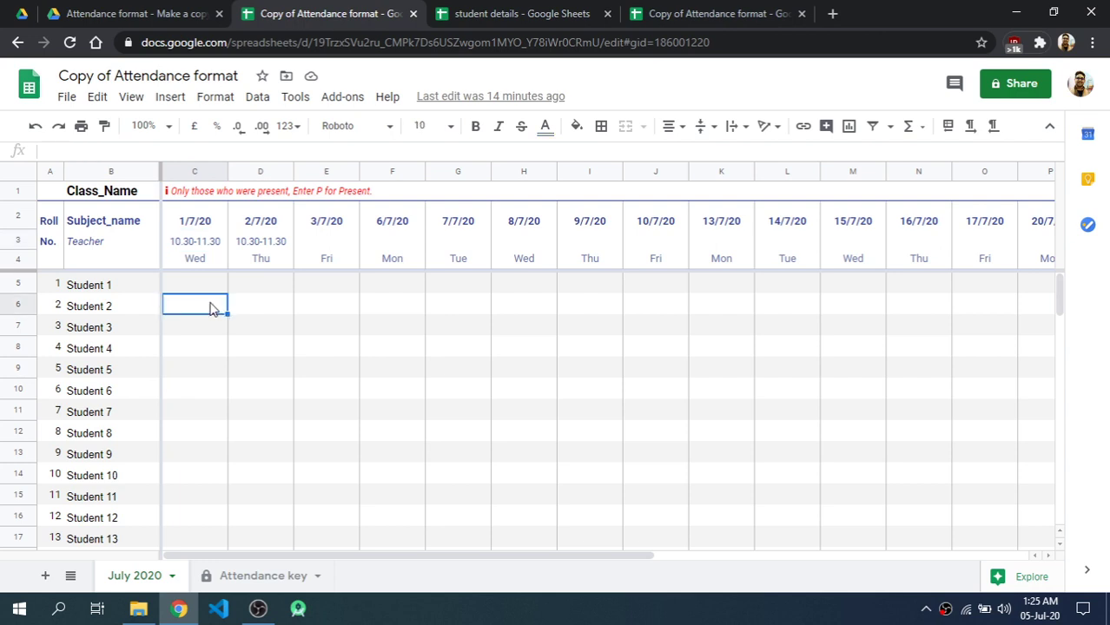
click(193, 289)
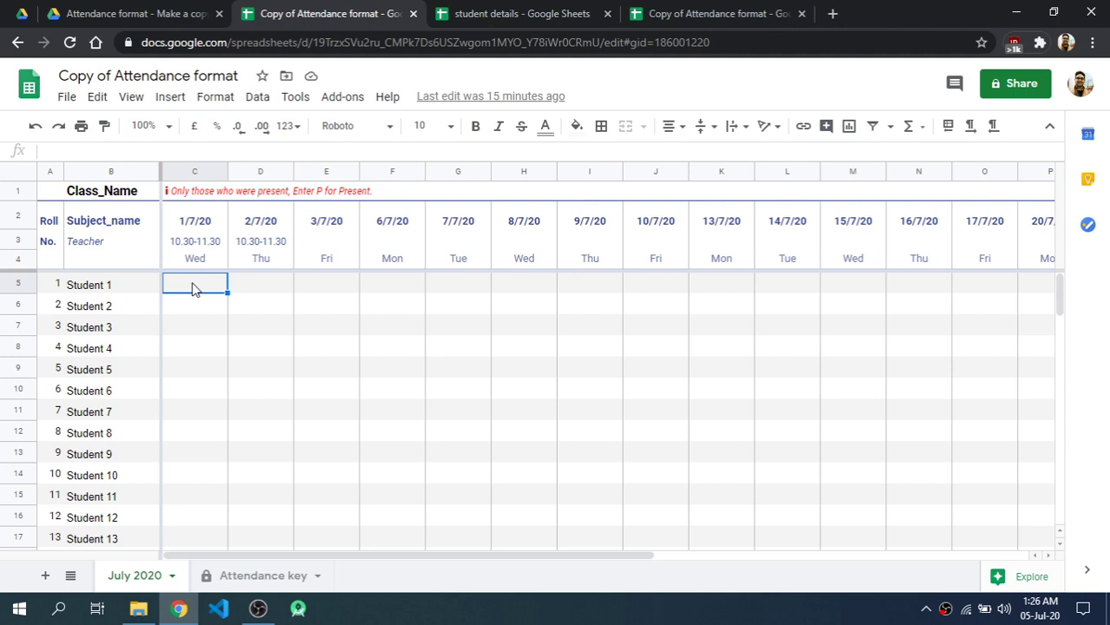
Protect column C (1/7/20) of the July 2020 sheet as a range, restricting editing to Only you
click(197, 171)
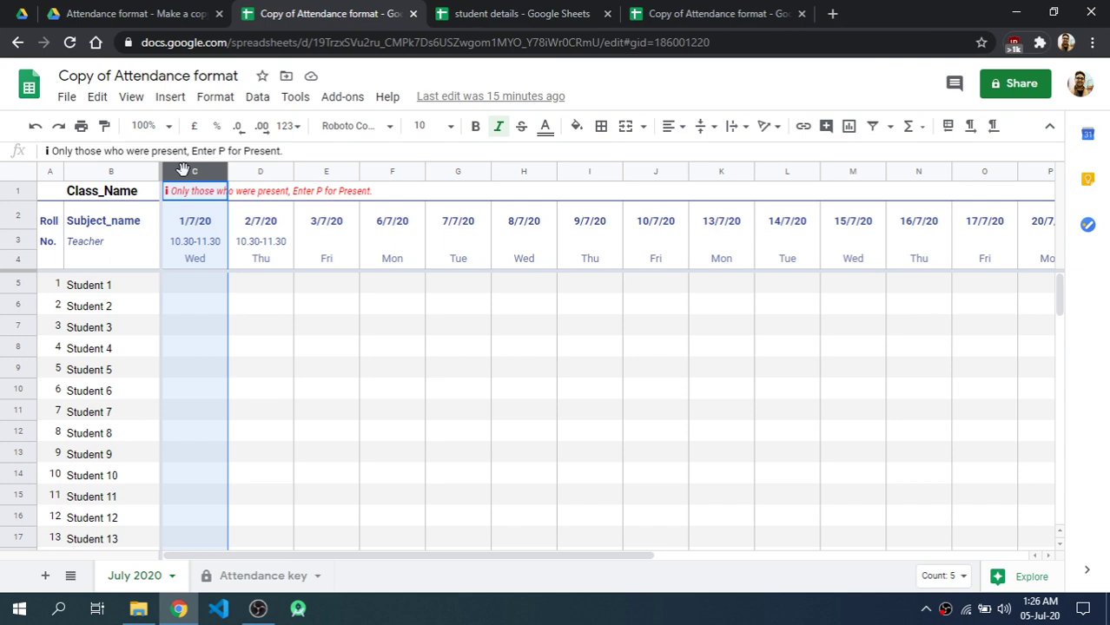
click(289, 102)
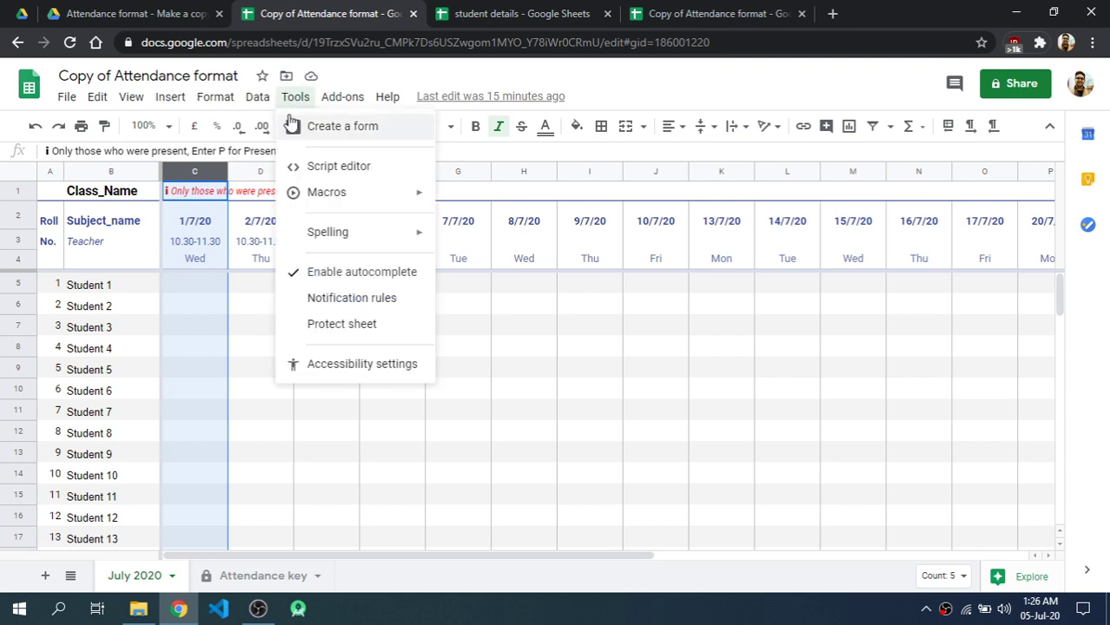
click(330, 326)
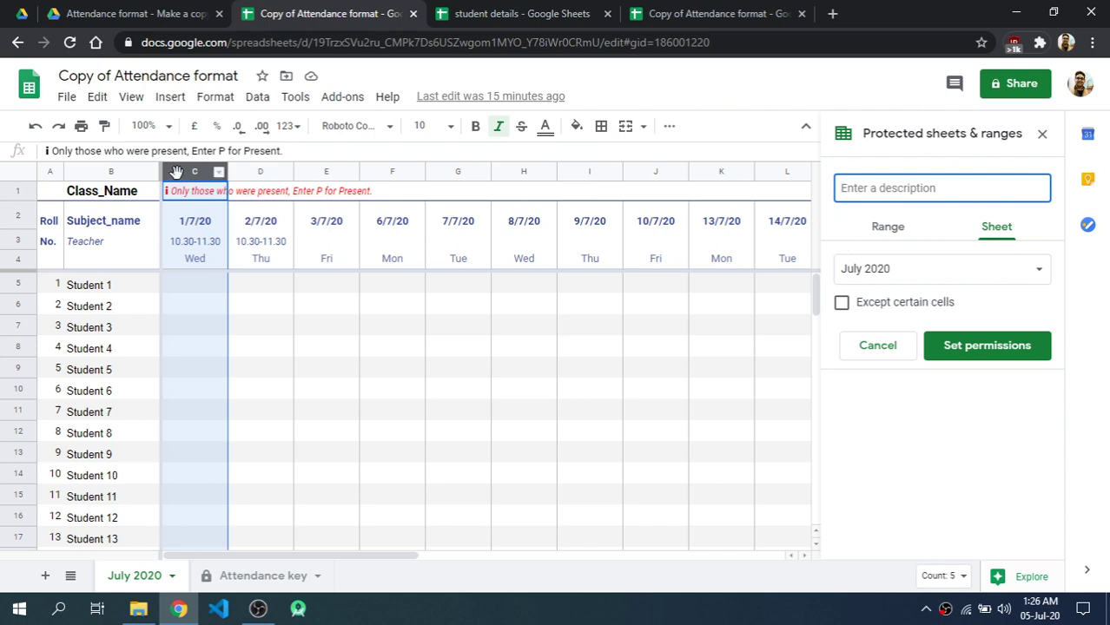
click(907, 232)
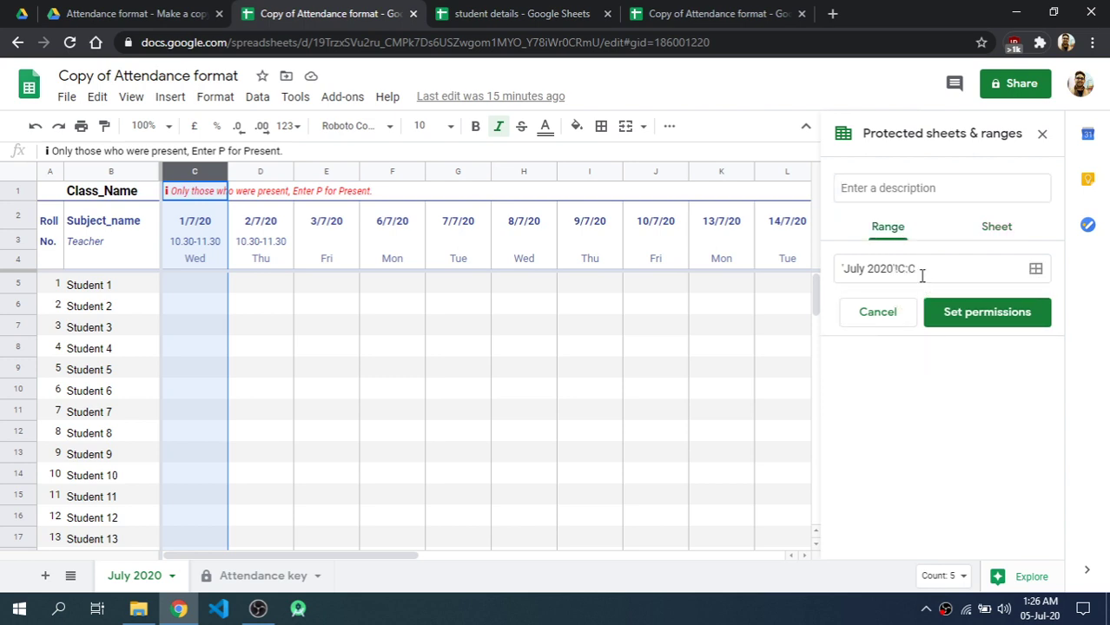
click(963, 317)
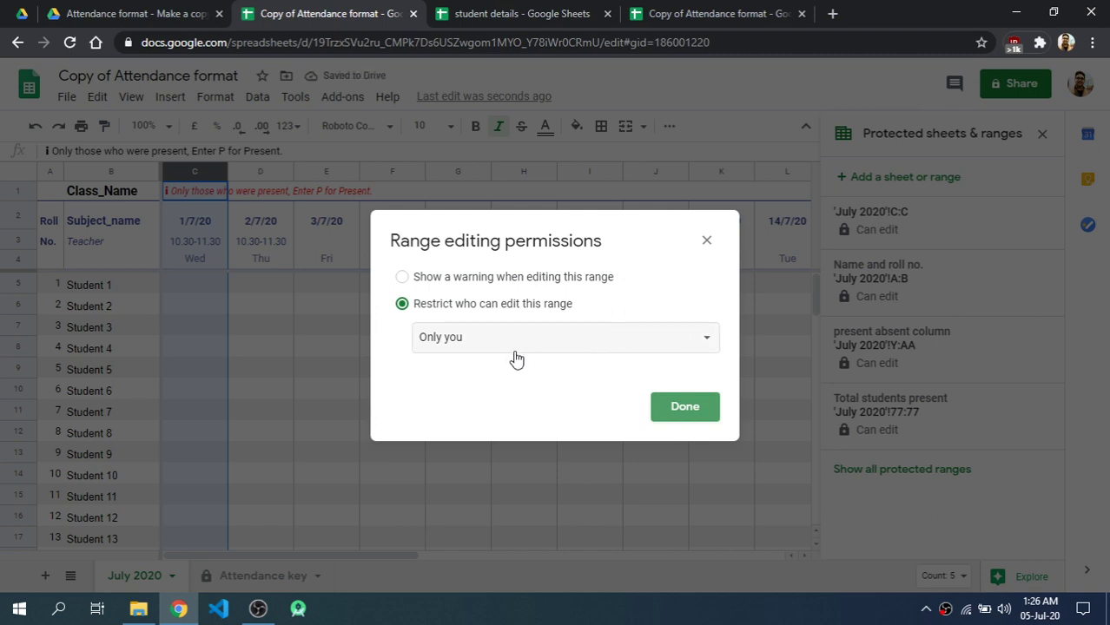
click(463, 338)
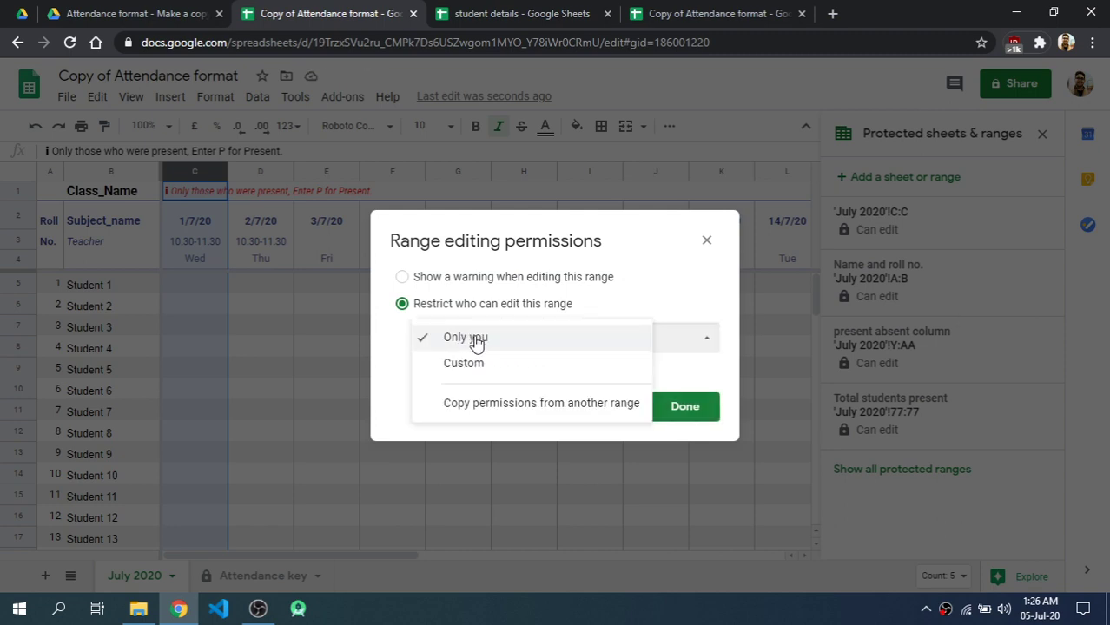
click(476, 344)
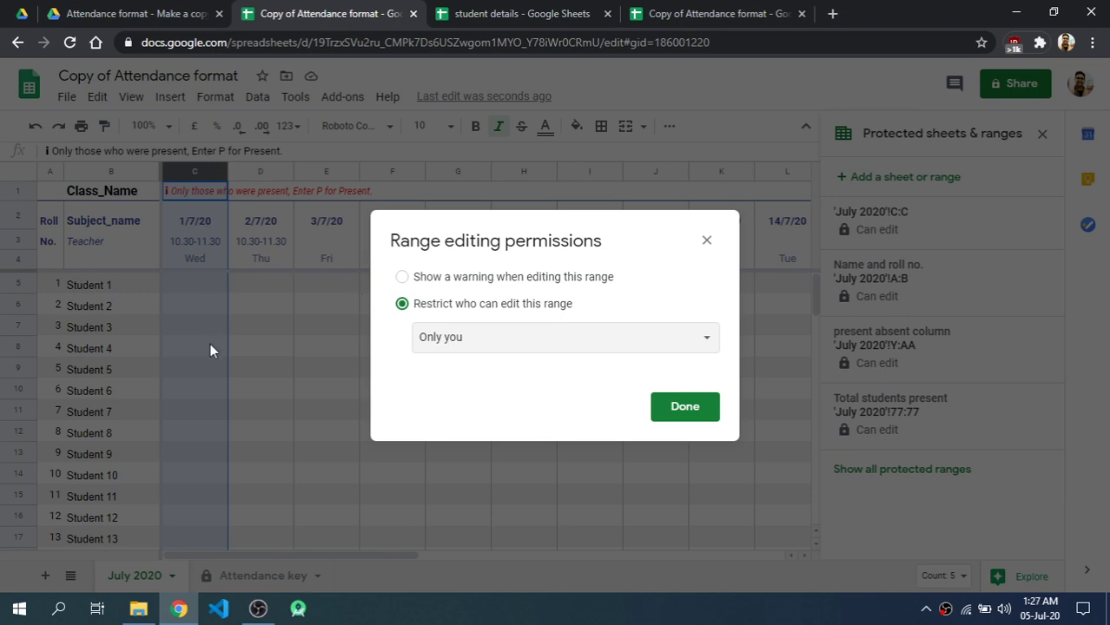
click(680, 415)
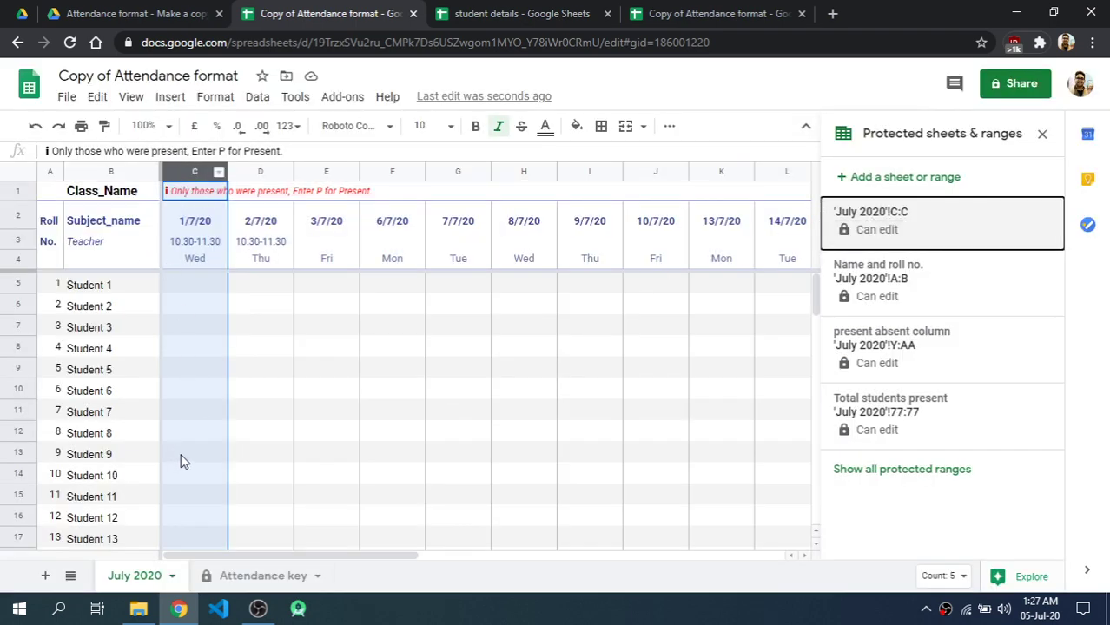
Mark Student 1 as present with P for the 1/7/20 class
click(193, 286)
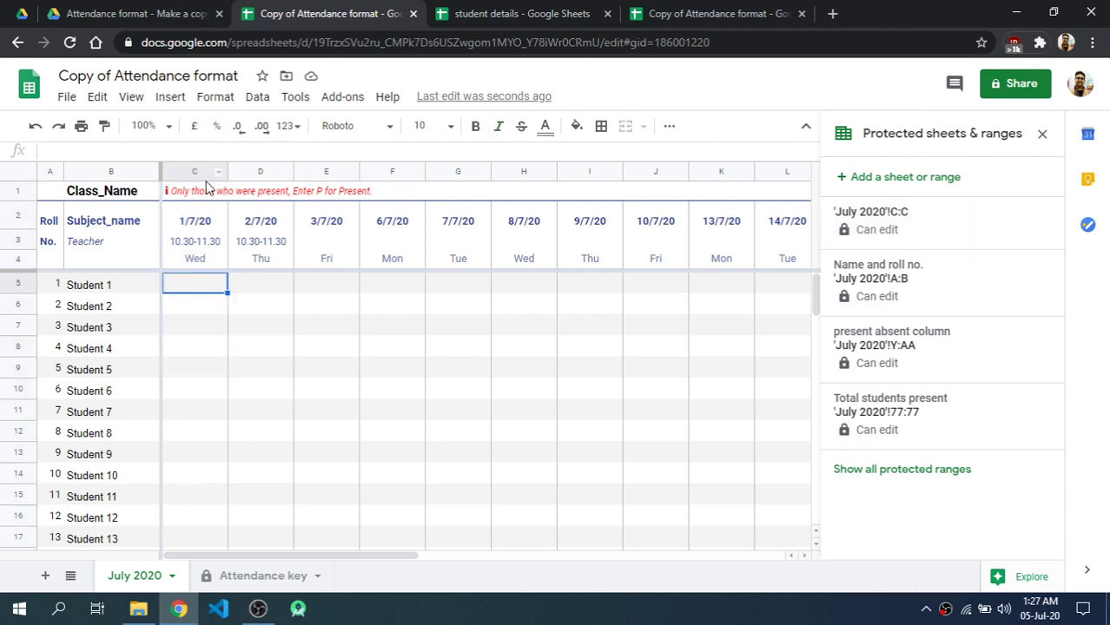
click(248, 289)
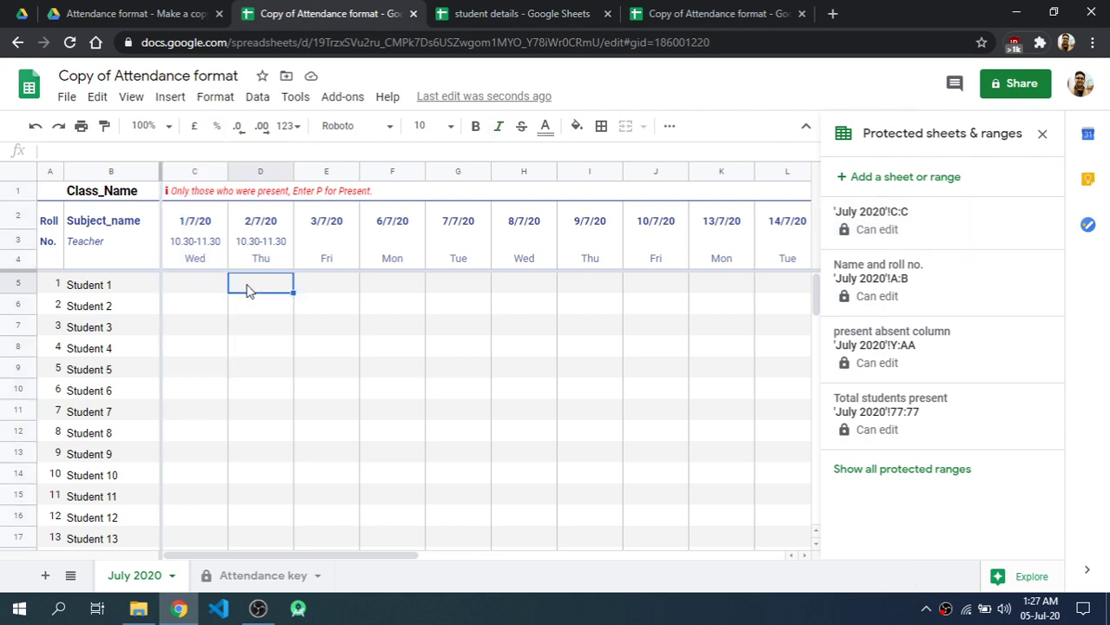
click(209, 285)
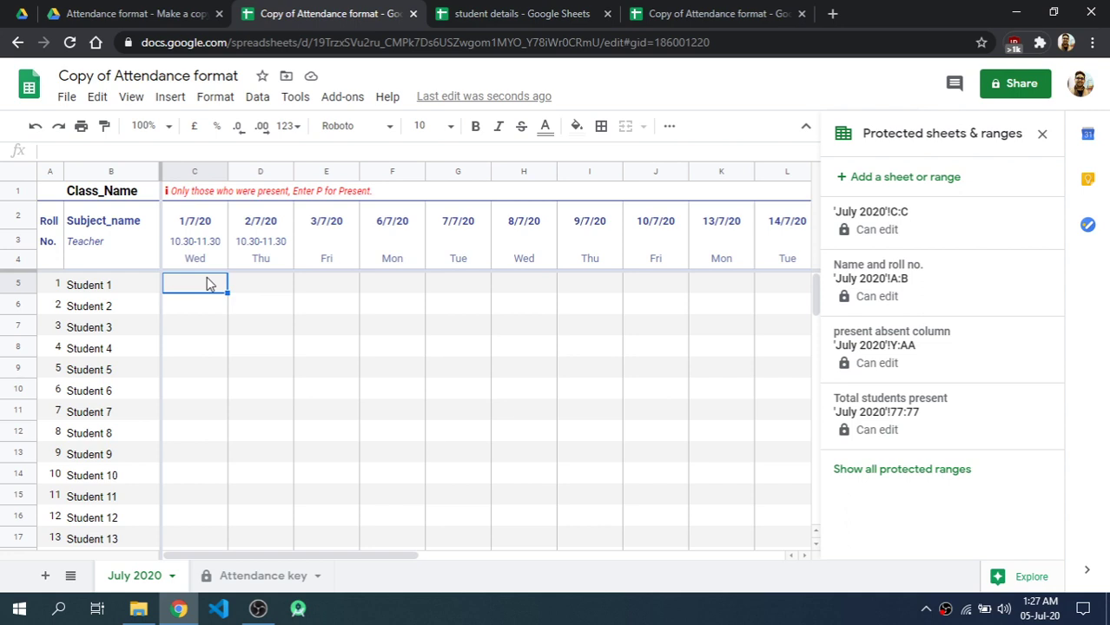
click(277, 289)
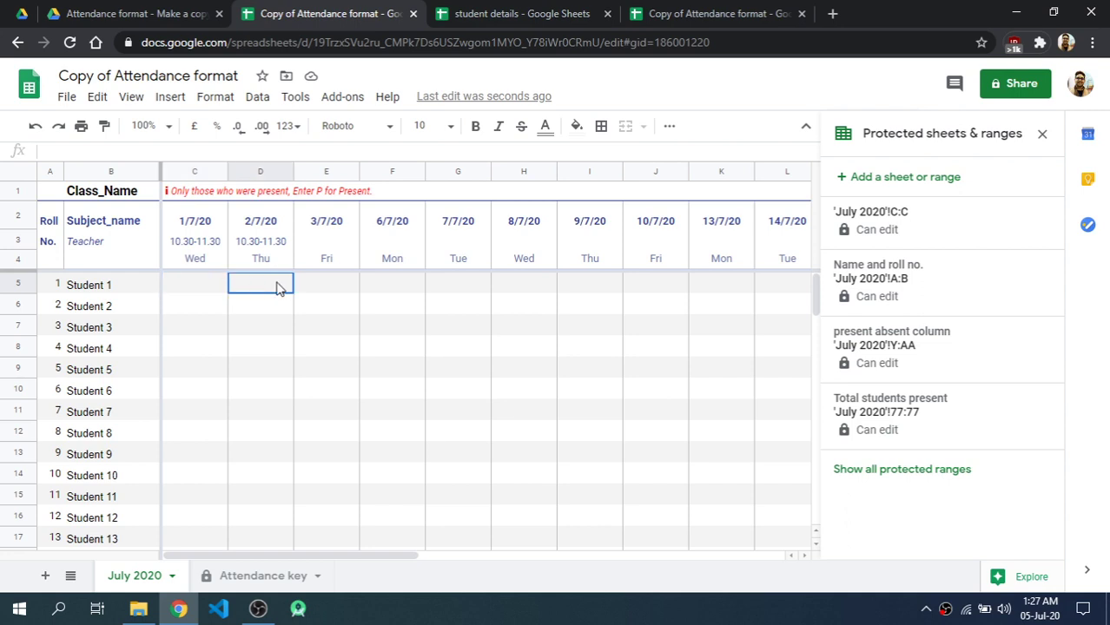
click(183, 293)
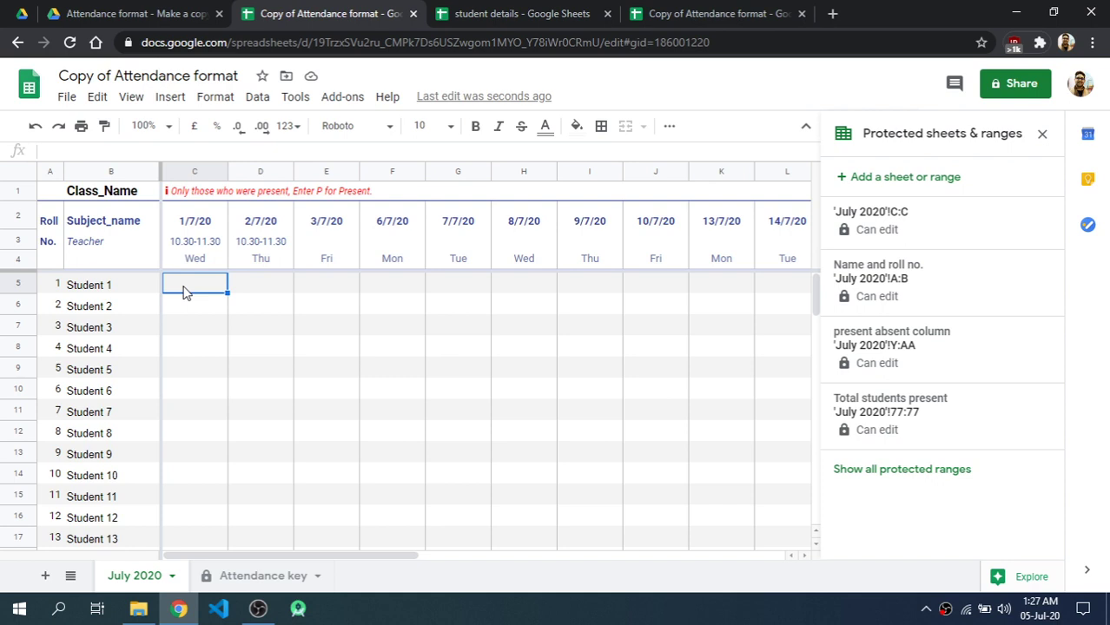
text(P)
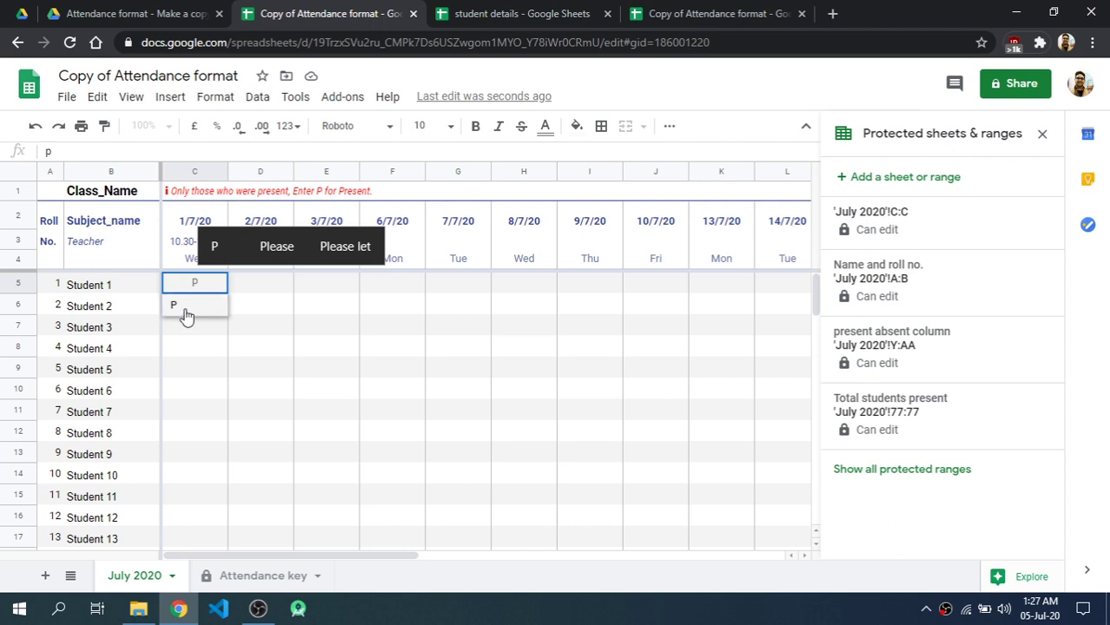
click(186, 316)
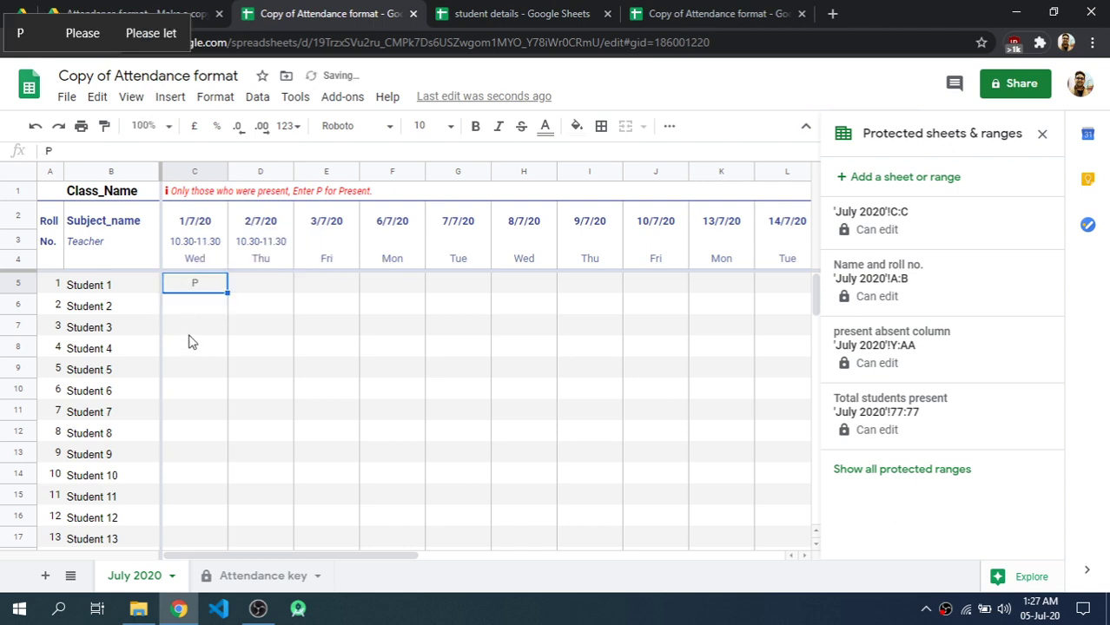
Review the codes on the Attendance key sheet for Present, Absent and Late, and return to the July 2020 sheet
click(230, 575)
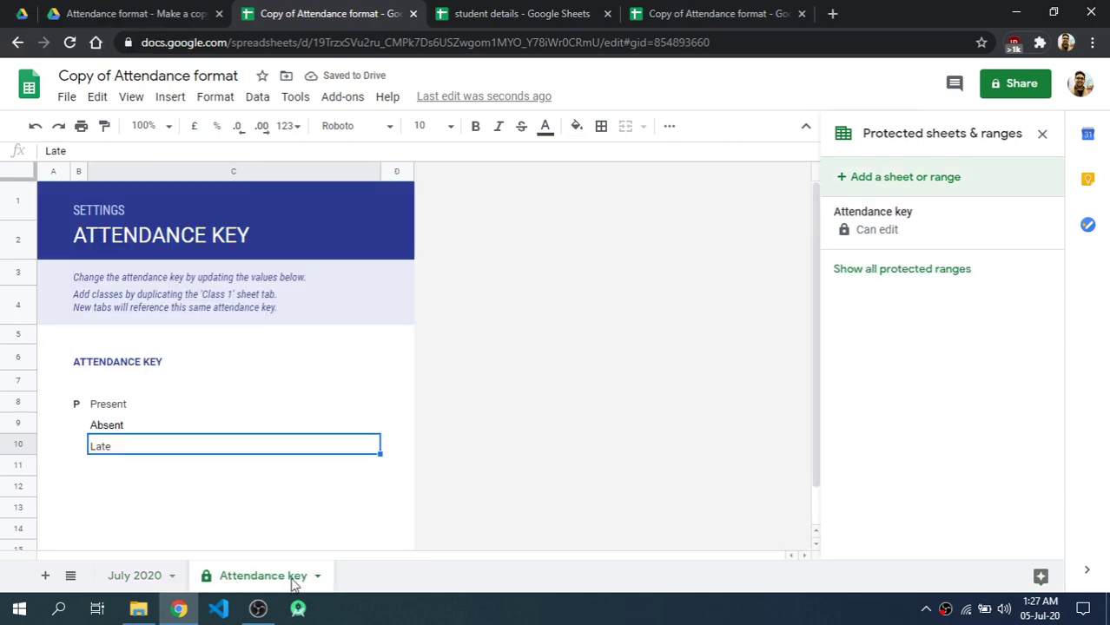
click(104, 404)
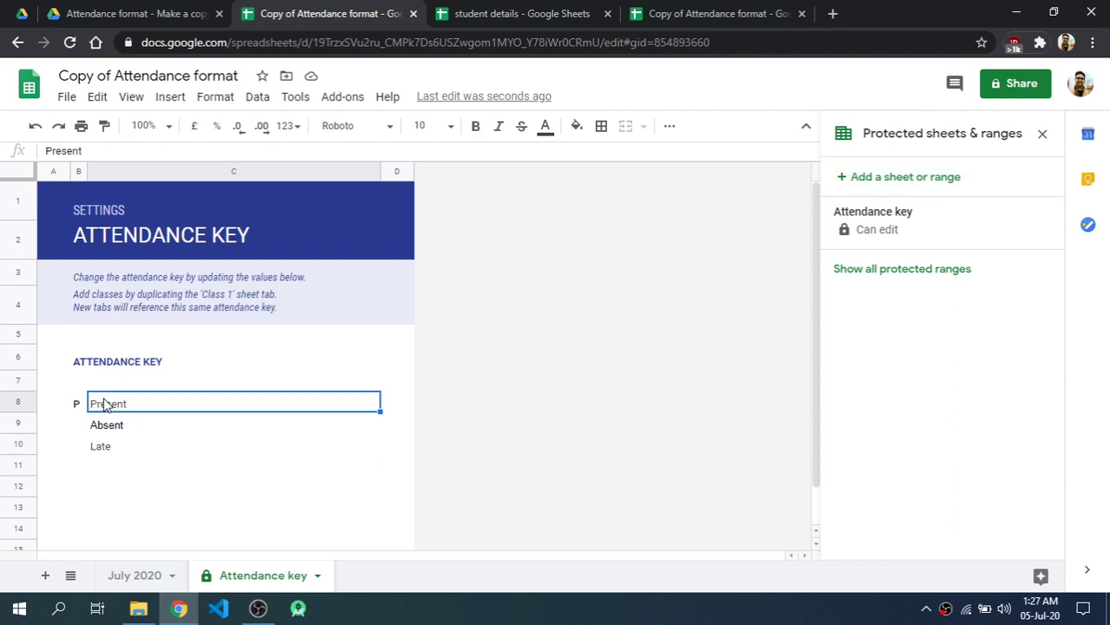
click(79, 405)
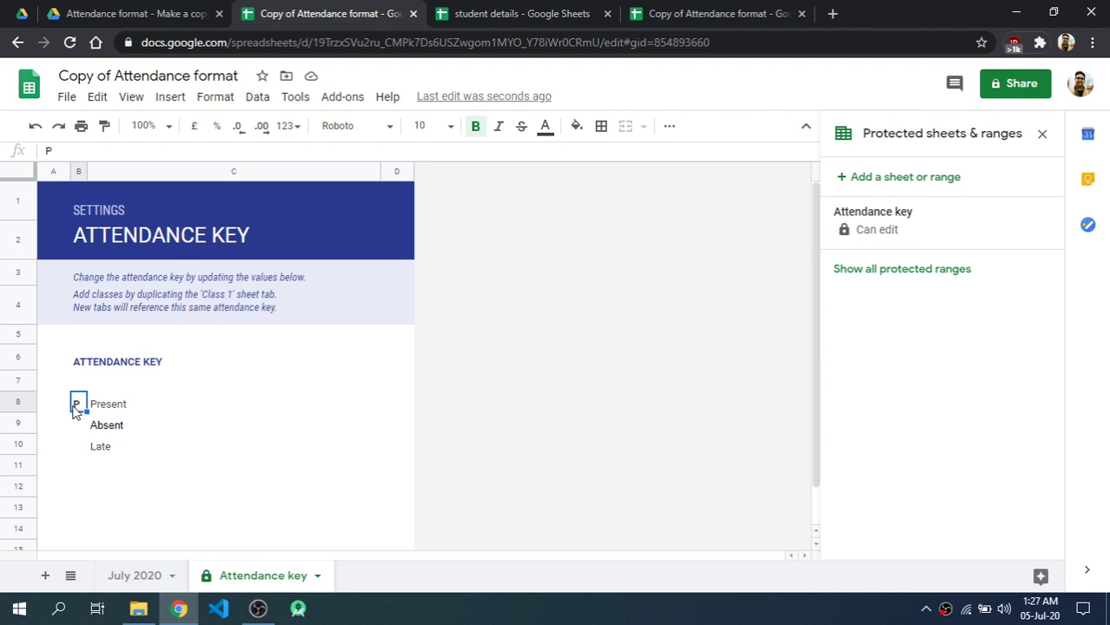
mouse_move(173, 612)
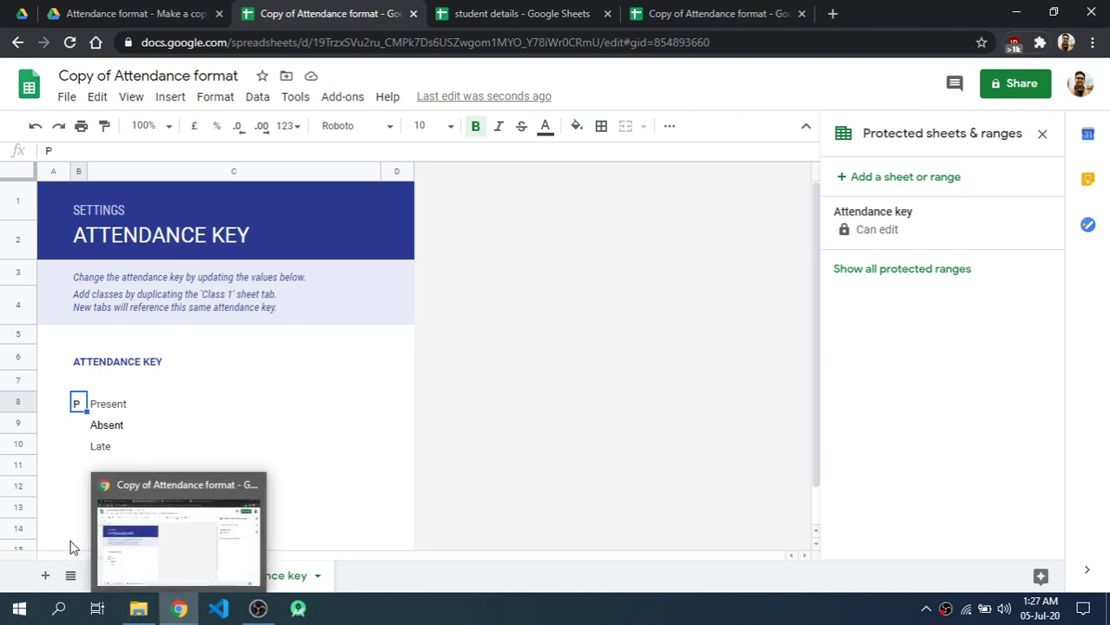
click(255, 432)
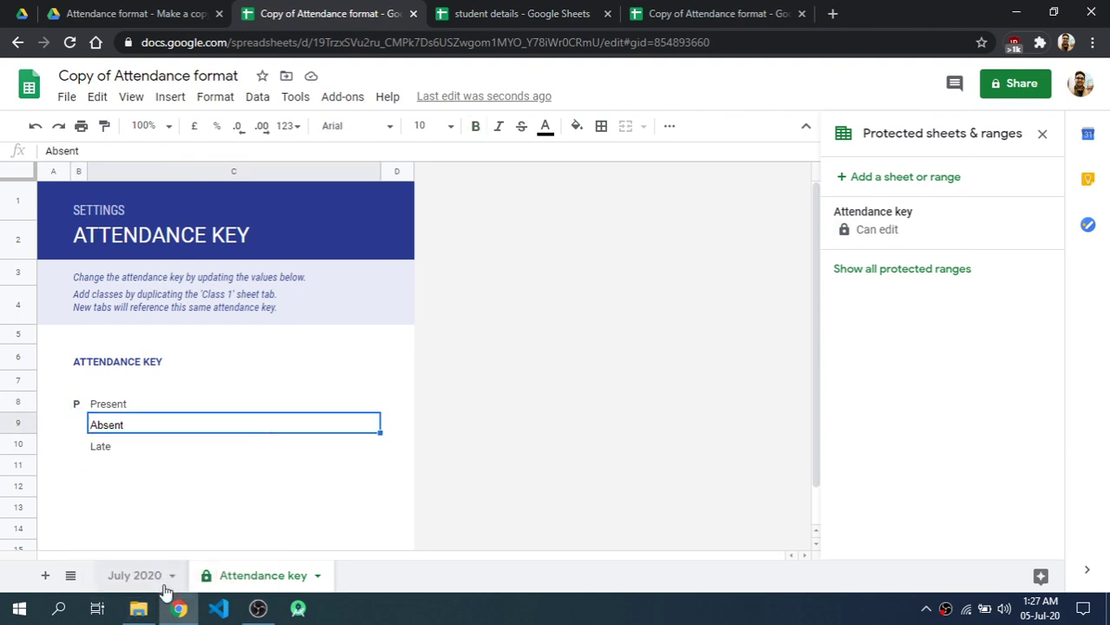
click(144, 577)
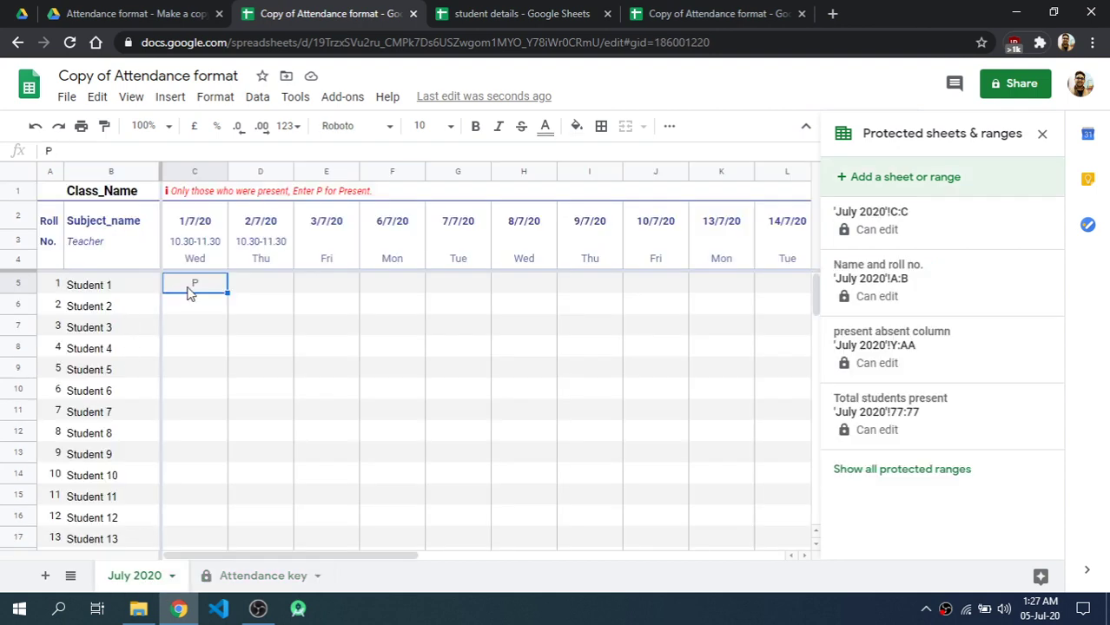
Add L as the code for Late on the Attendance key sheet and check the options offered in Student 1's 1/7/20 cell
click(239, 576)
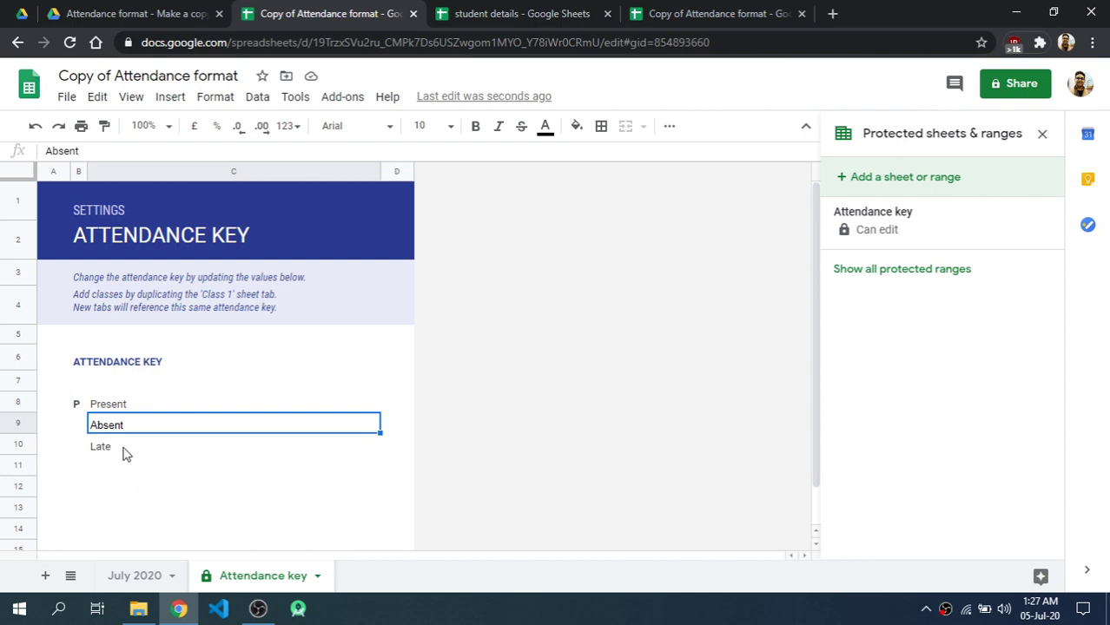
click(85, 451)
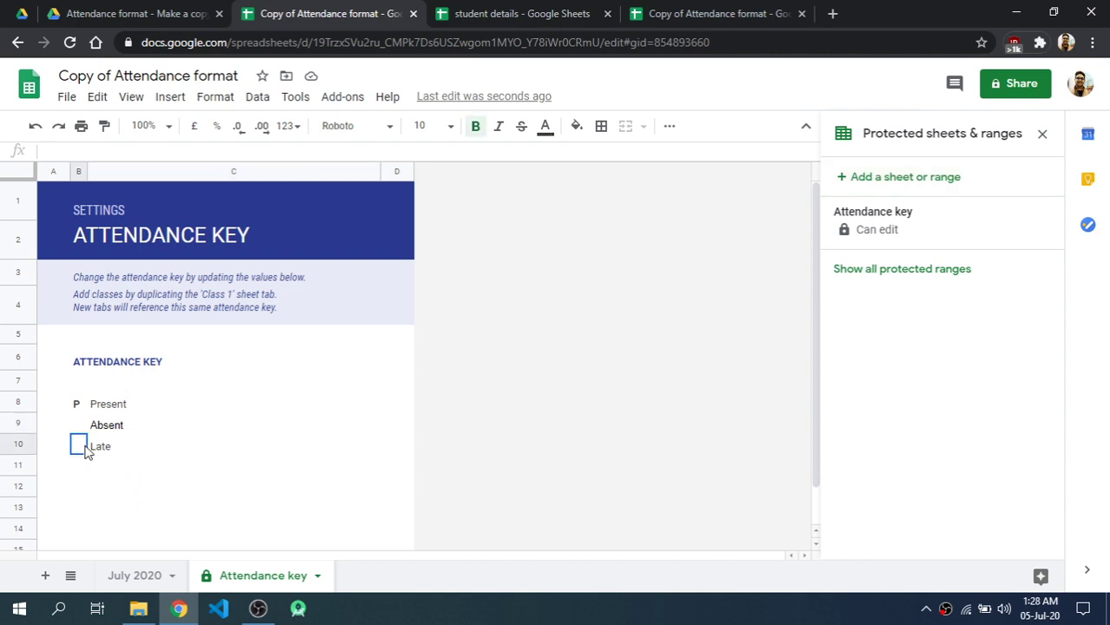
text(L)
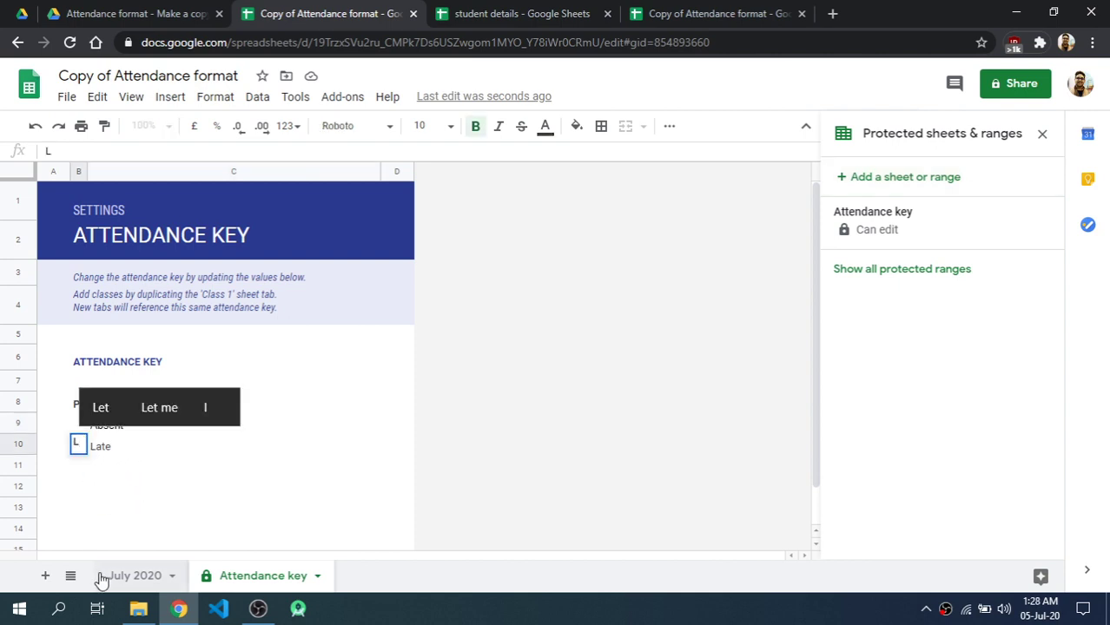
click(121, 578)
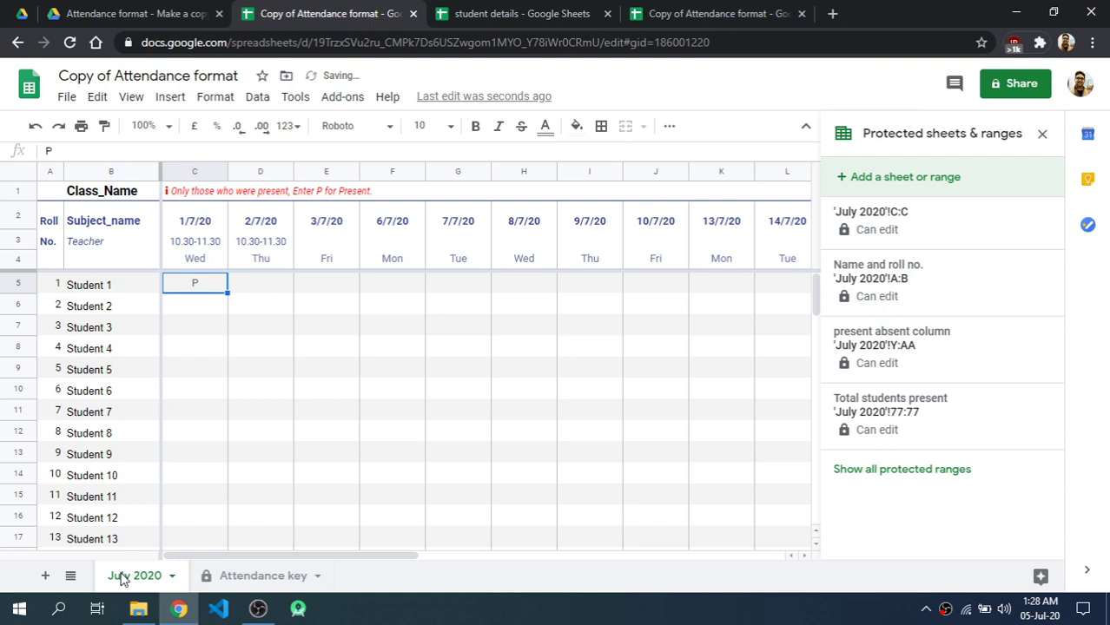
double_click(204, 285)
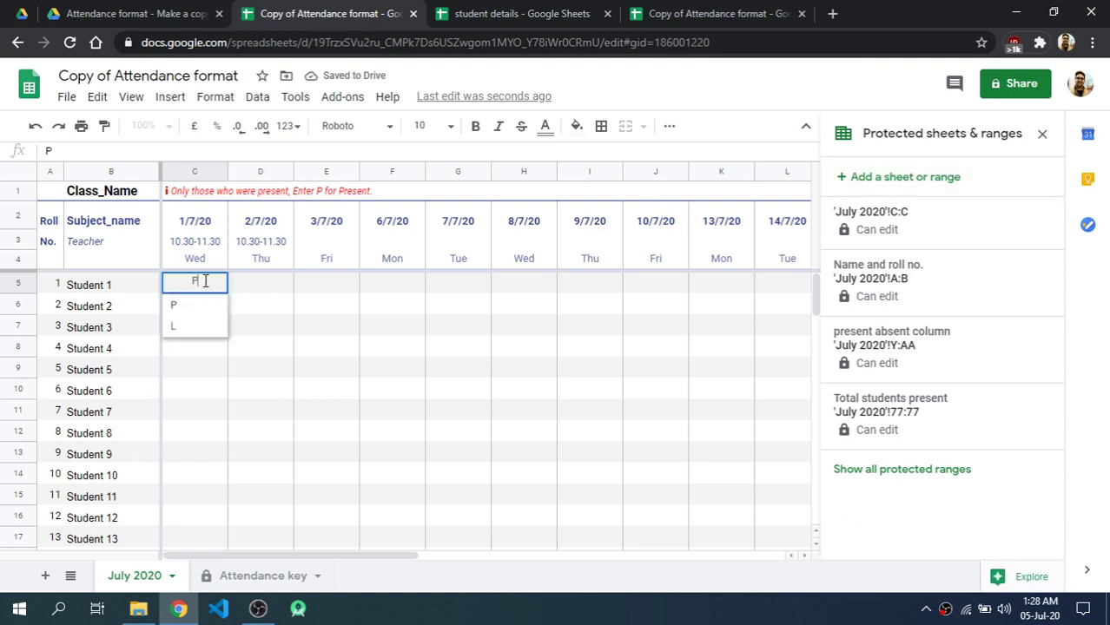
Mark Student 1 as late with L for the 1/7/20 class, and change the mark back to P
click(191, 326)
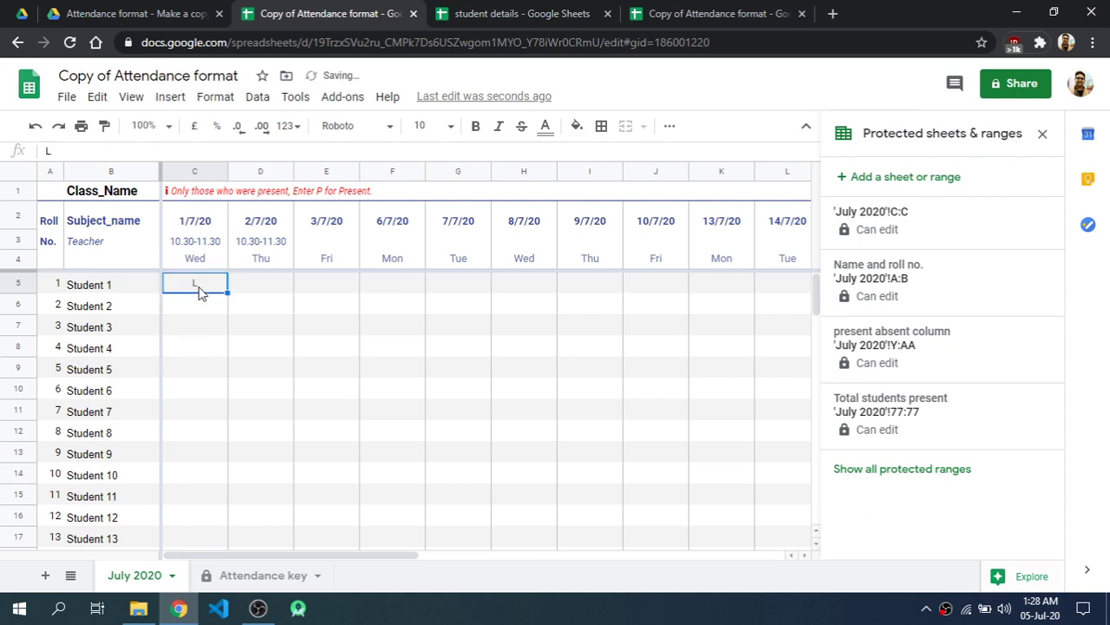
double_click(198, 290)
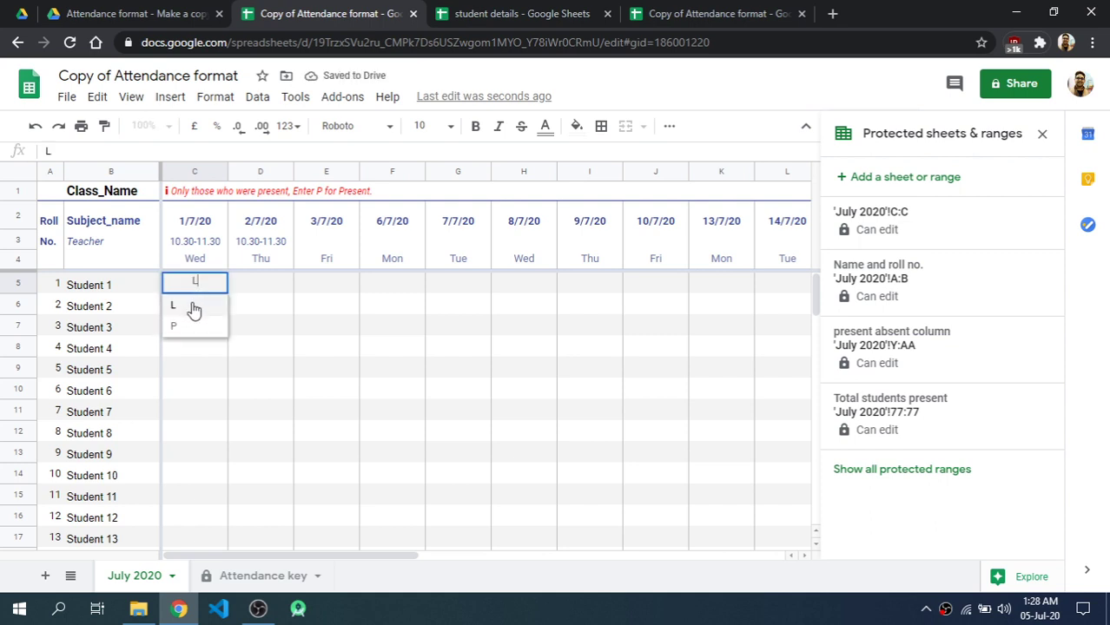
click(194, 327)
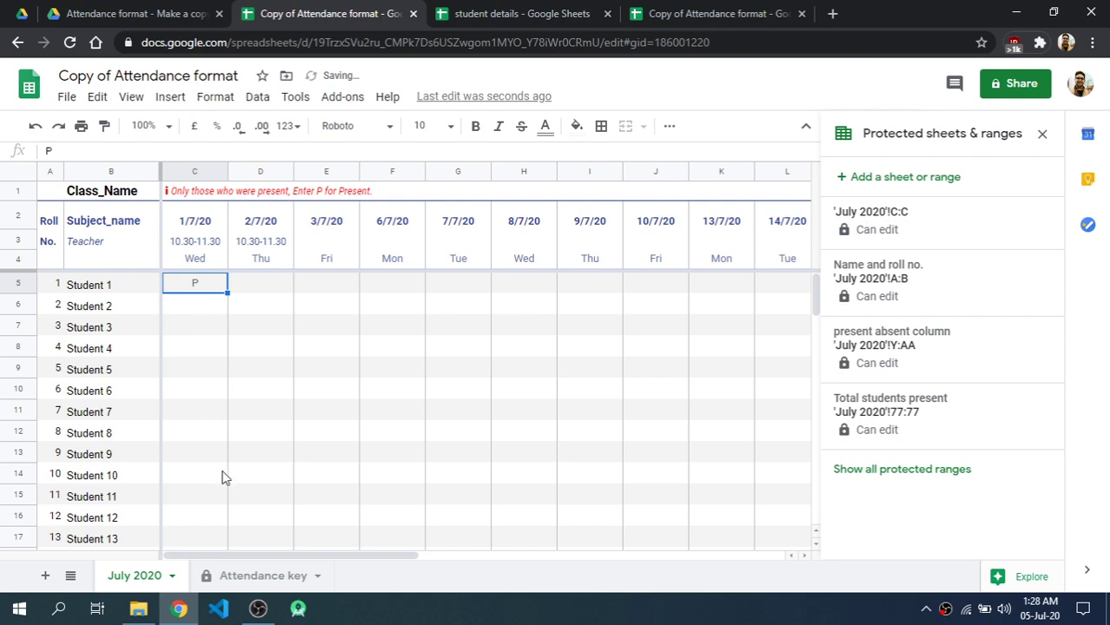
Remove the code for Late from the Attendance key sheet and return to the July 2020 sheet
click(227, 577)
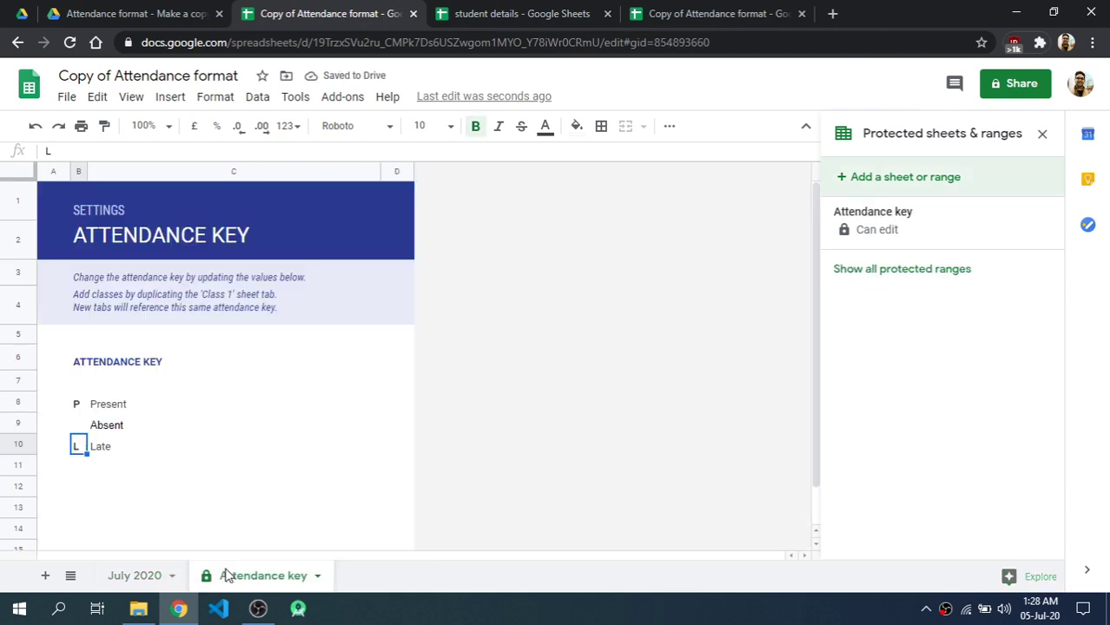
double_click(78, 447)
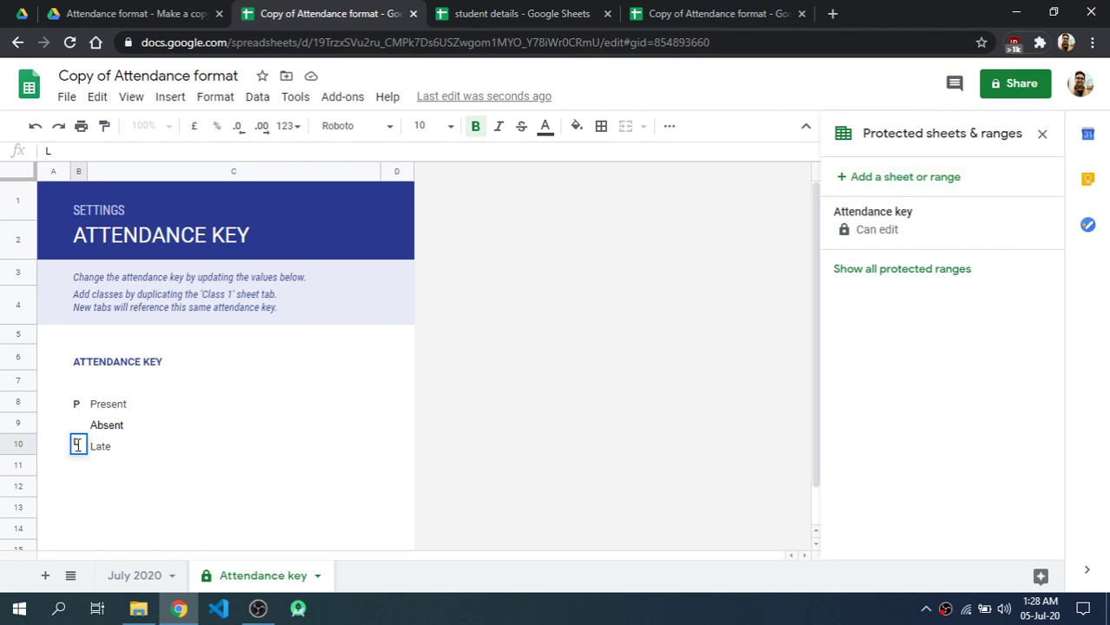
key(BackSpace)
key(Return)
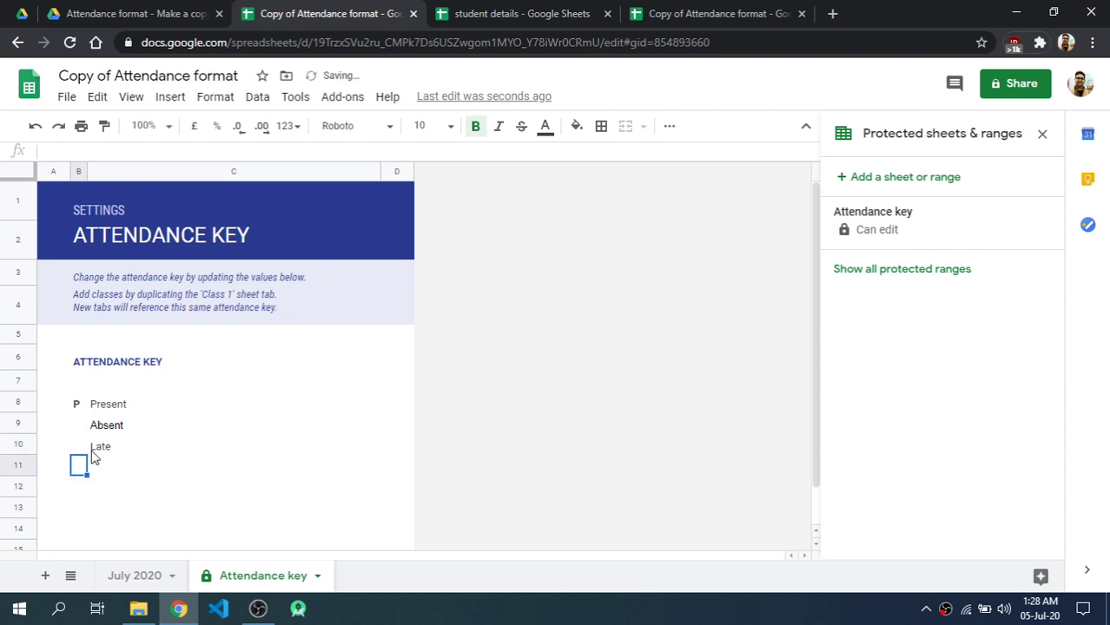
click(147, 583)
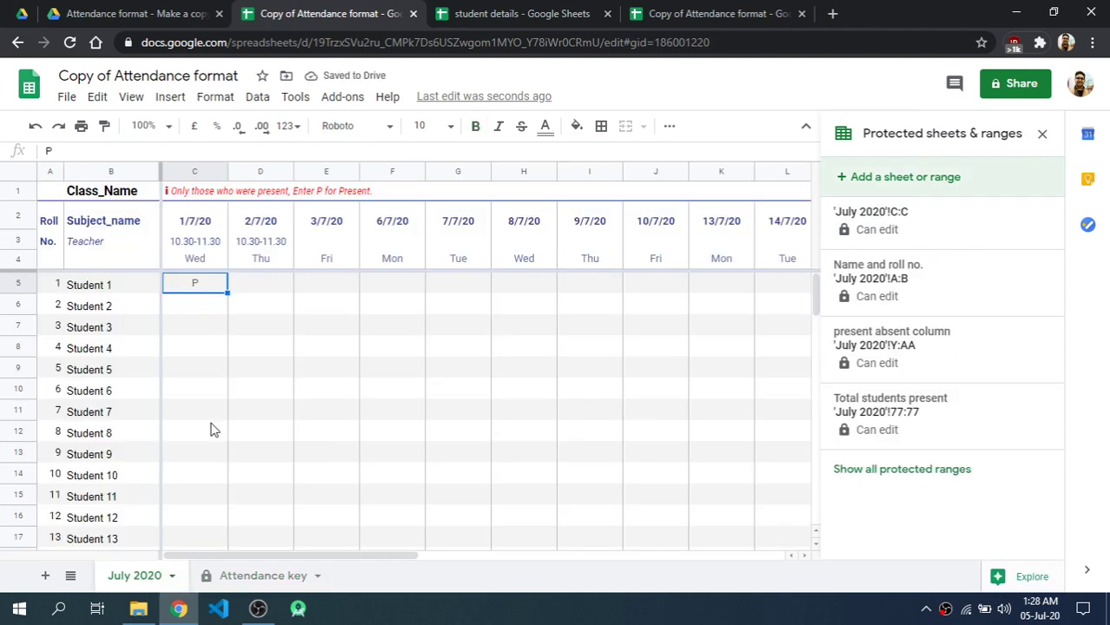
Check Student 1's Present and Absent totals and the Present formula against the mark in the 1/7/20 cell
click(266, 287)
click(195, 287)
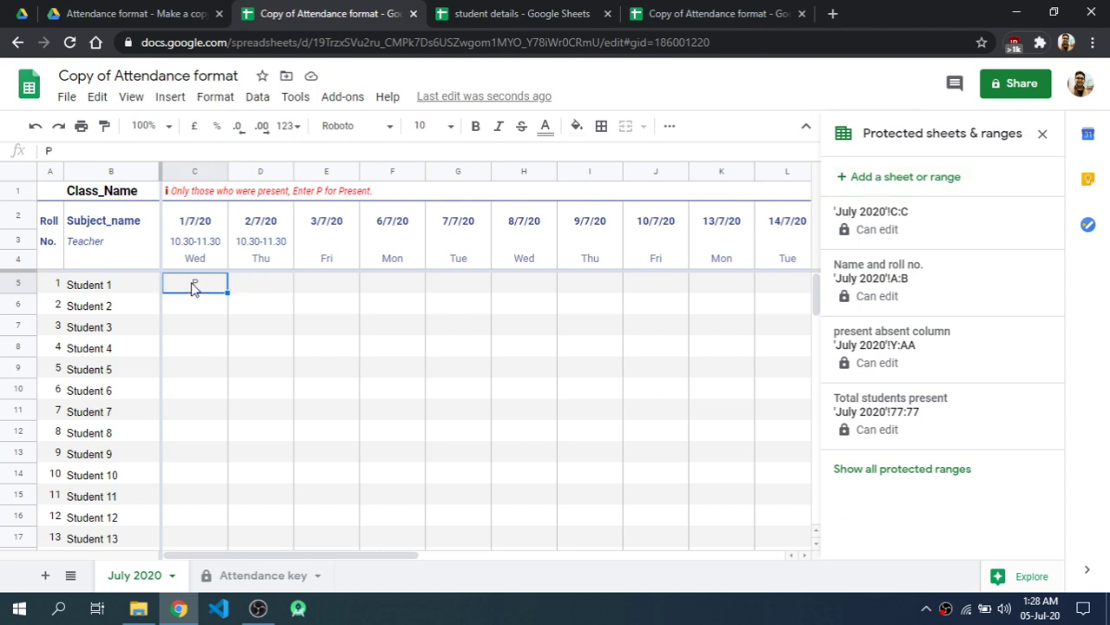
scroll(519, 291, right, 10)
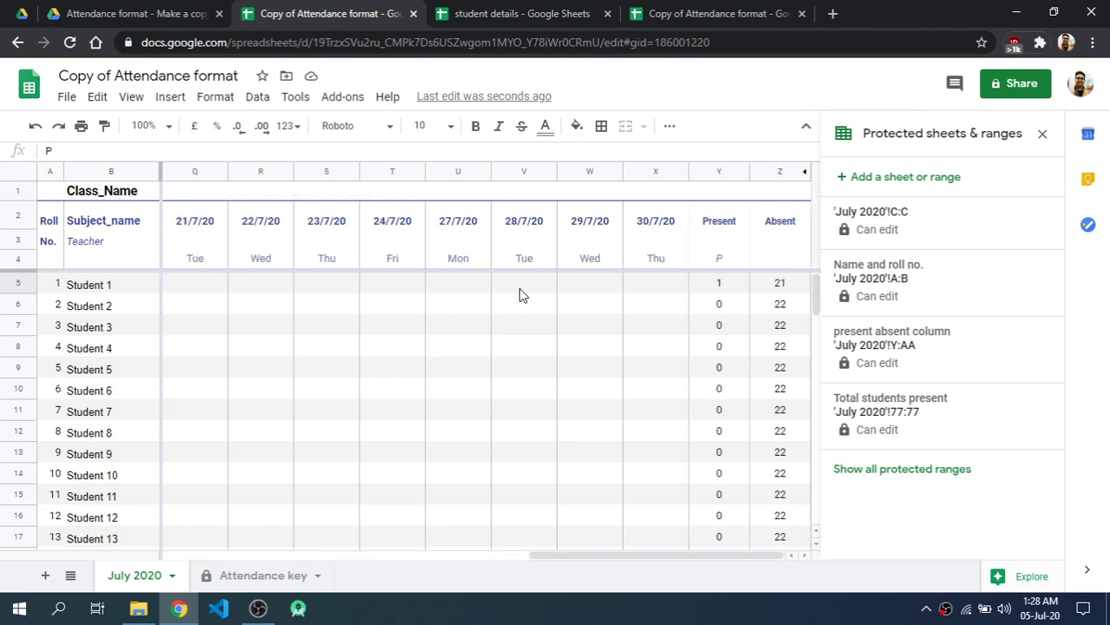
click(710, 291)
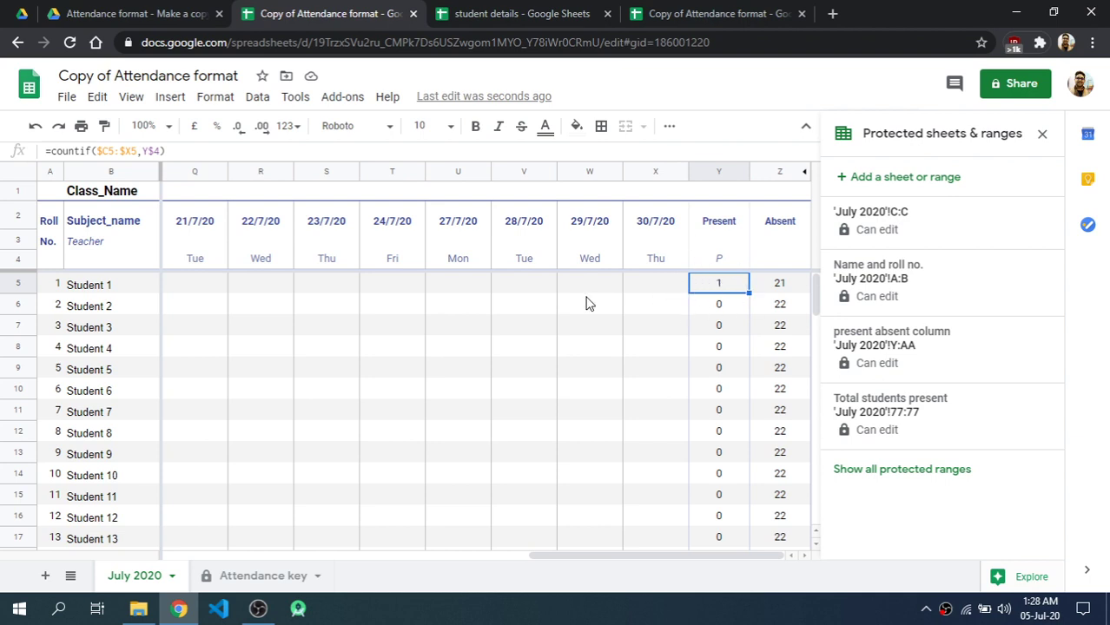
scroll(587, 300, left, 10)
click(191, 285)
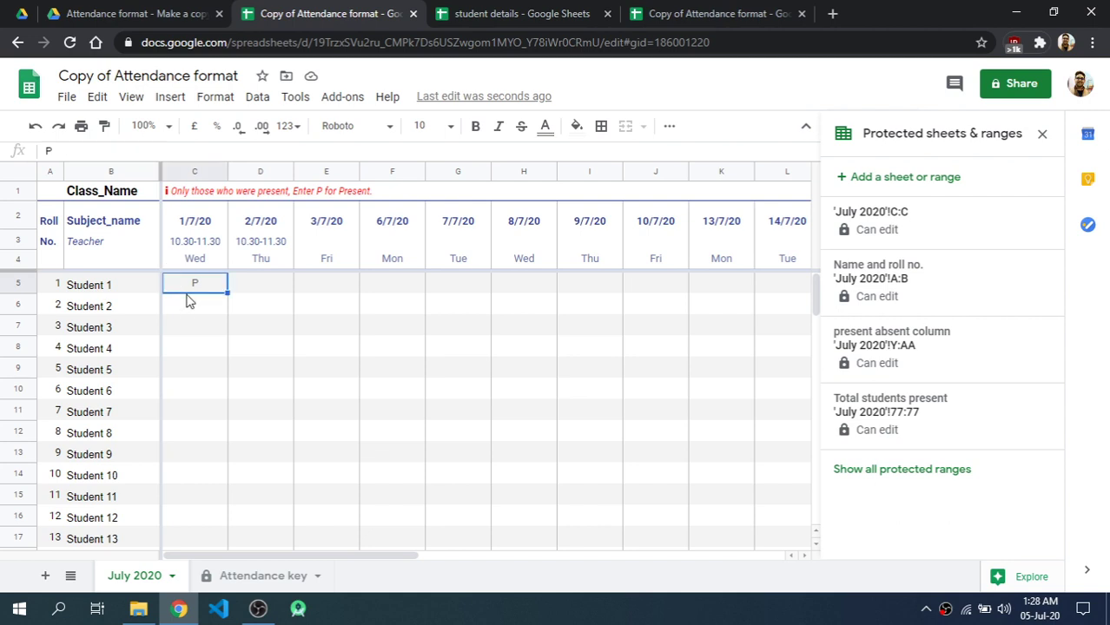
Mark Student 3 and Student 4 as present with p for the 1/7/20 class
click(188, 310)
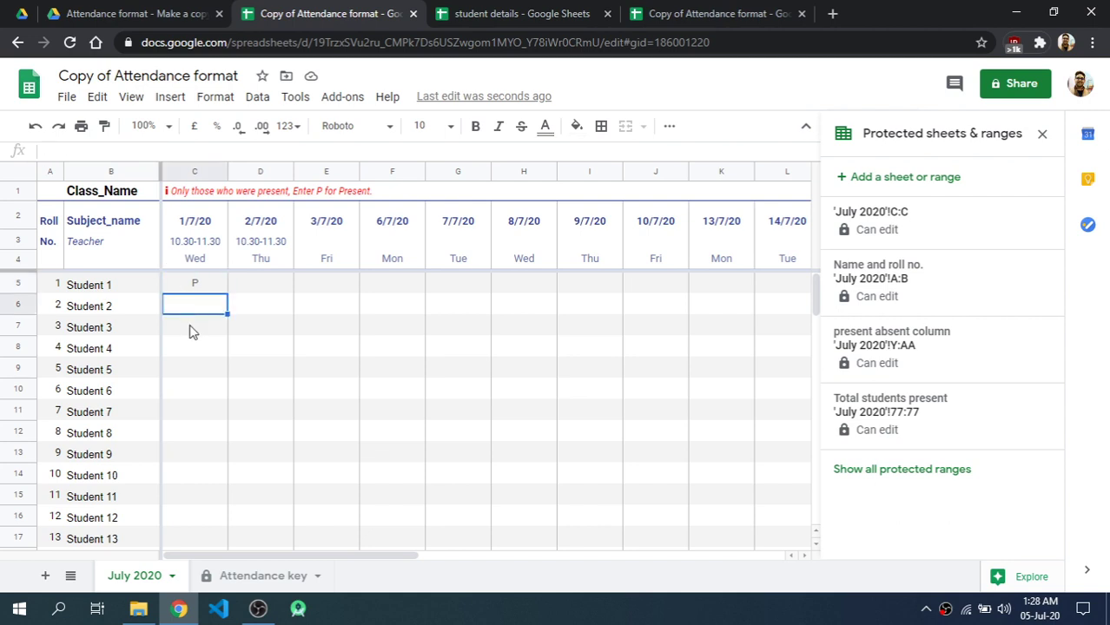
click(191, 327)
text(p)
key(Return)
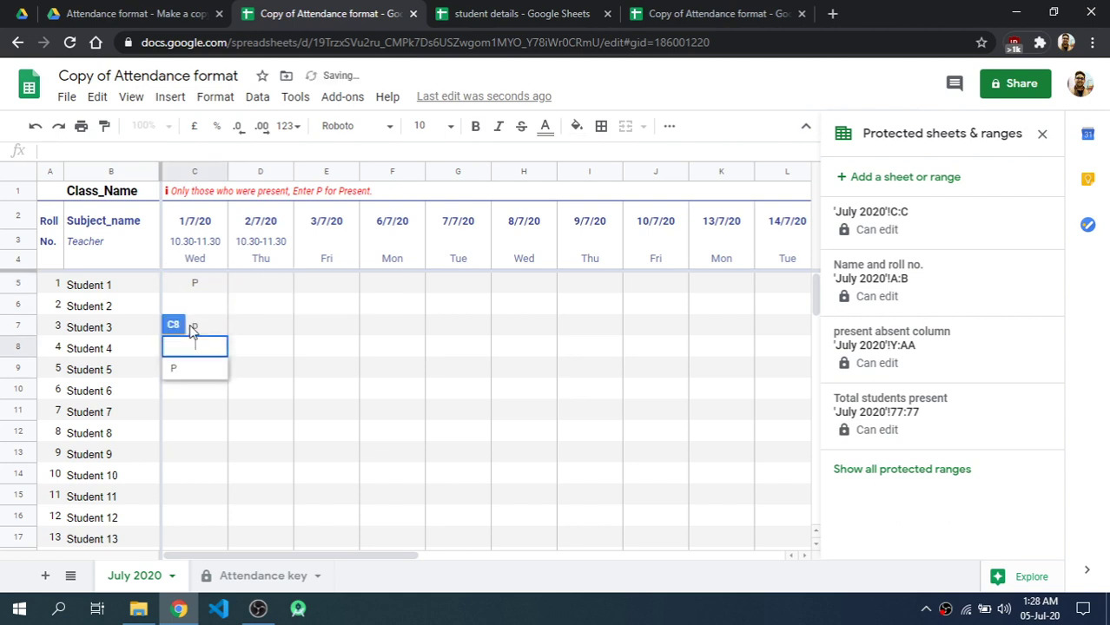
key(Return)
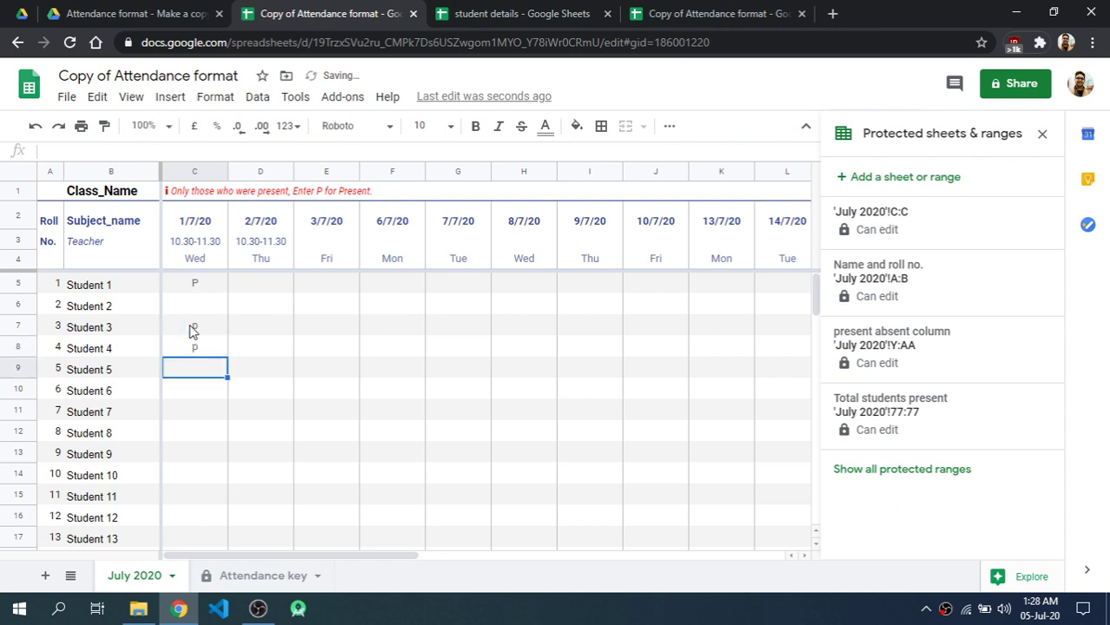
Compare the students' marks for 1/7/20 with that date's Total Students Present cell in row 77 and examine its formula
click(193, 328)
click(193, 307)
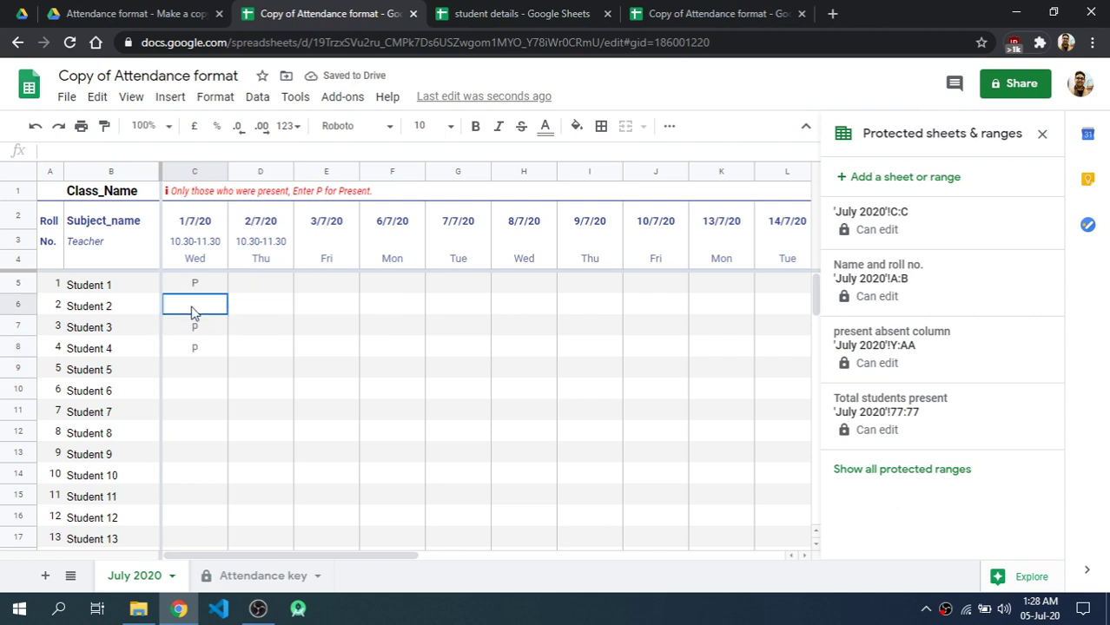
click(197, 285)
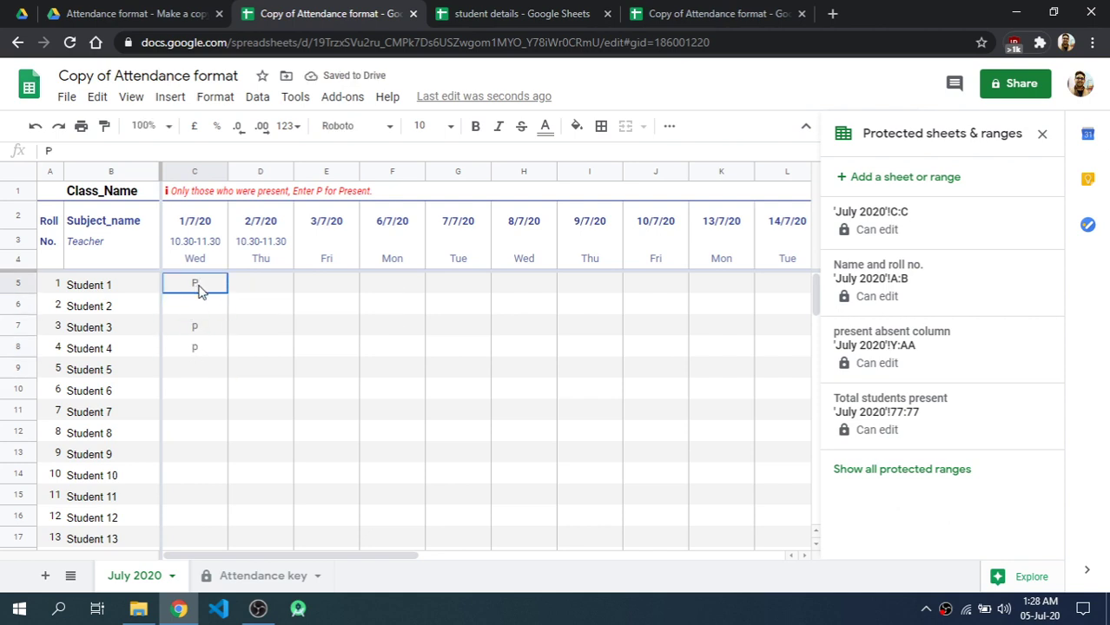
click(197, 326)
click(202, 350)
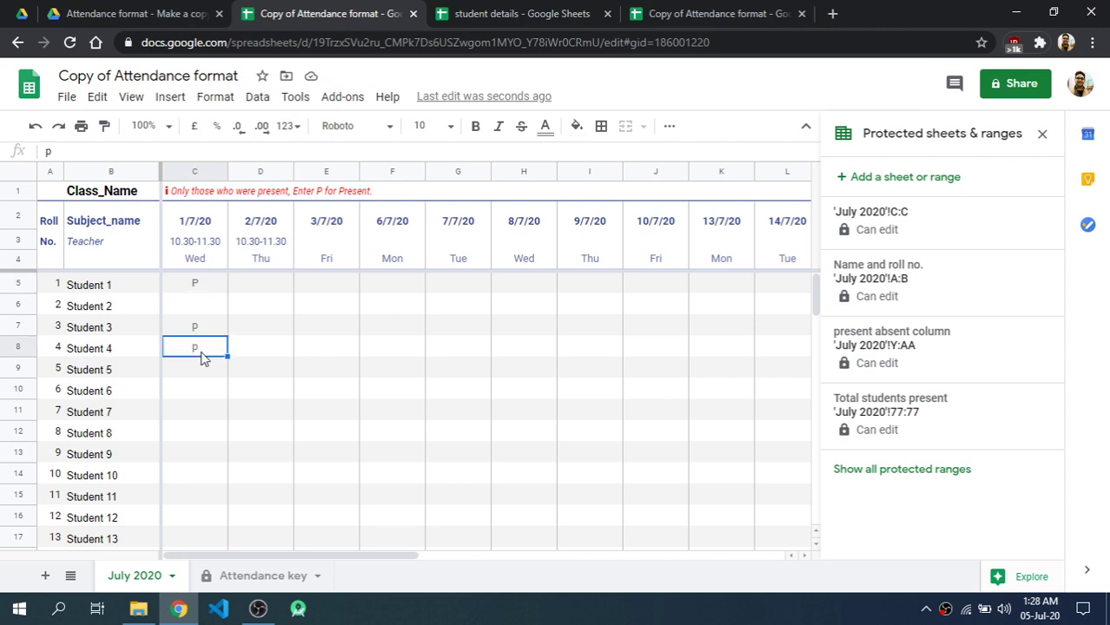
scroll(202, 356, down, 20)
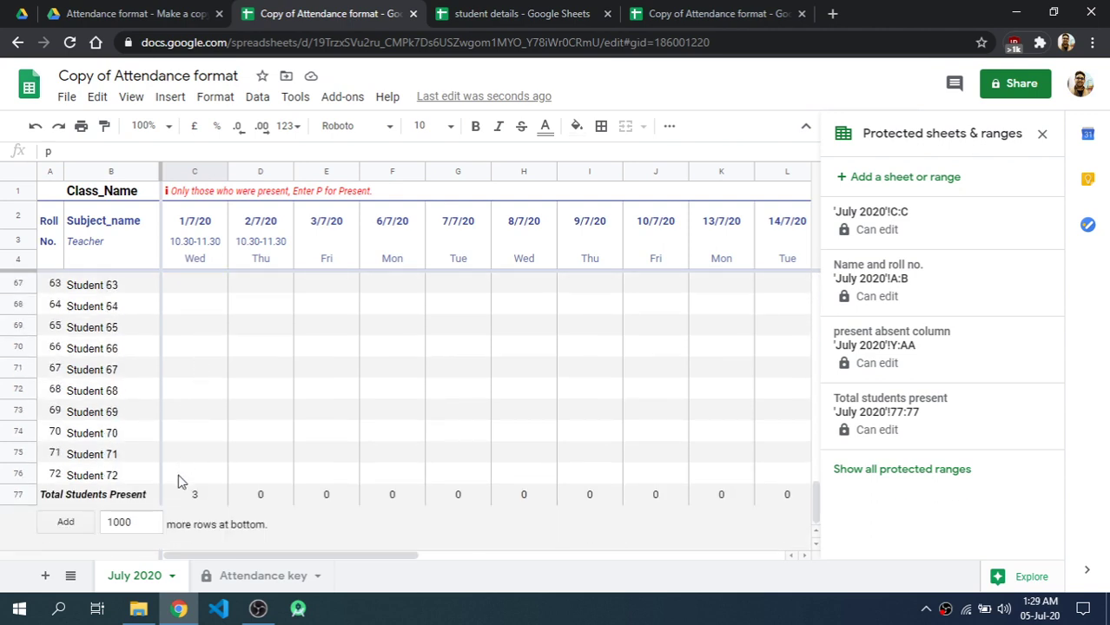
click(193, 494)
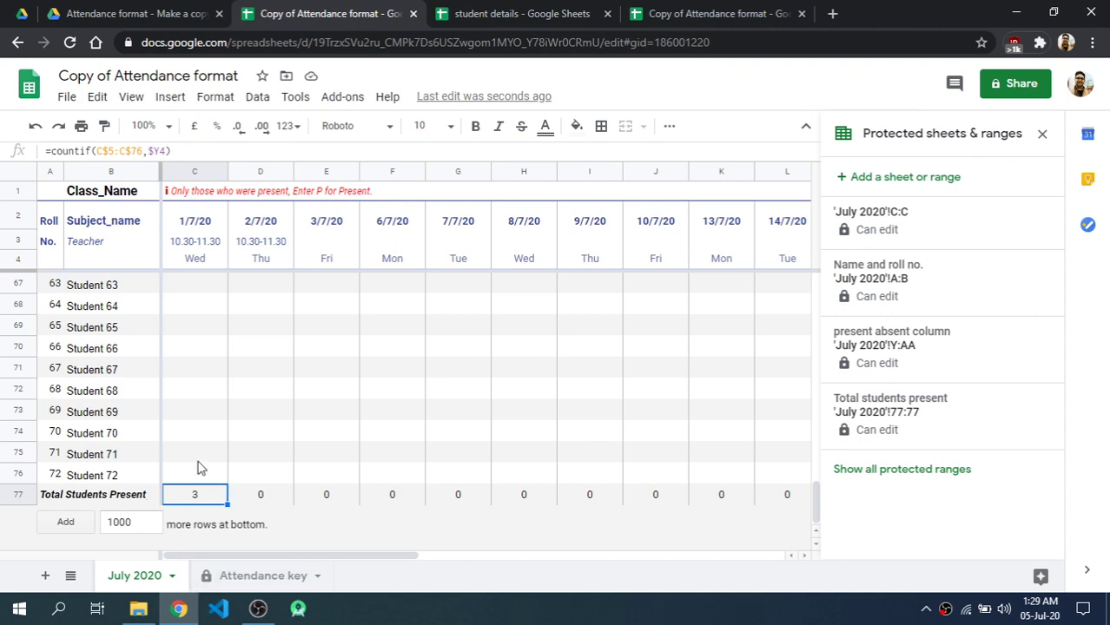
scroll(197, 469, up, 15)
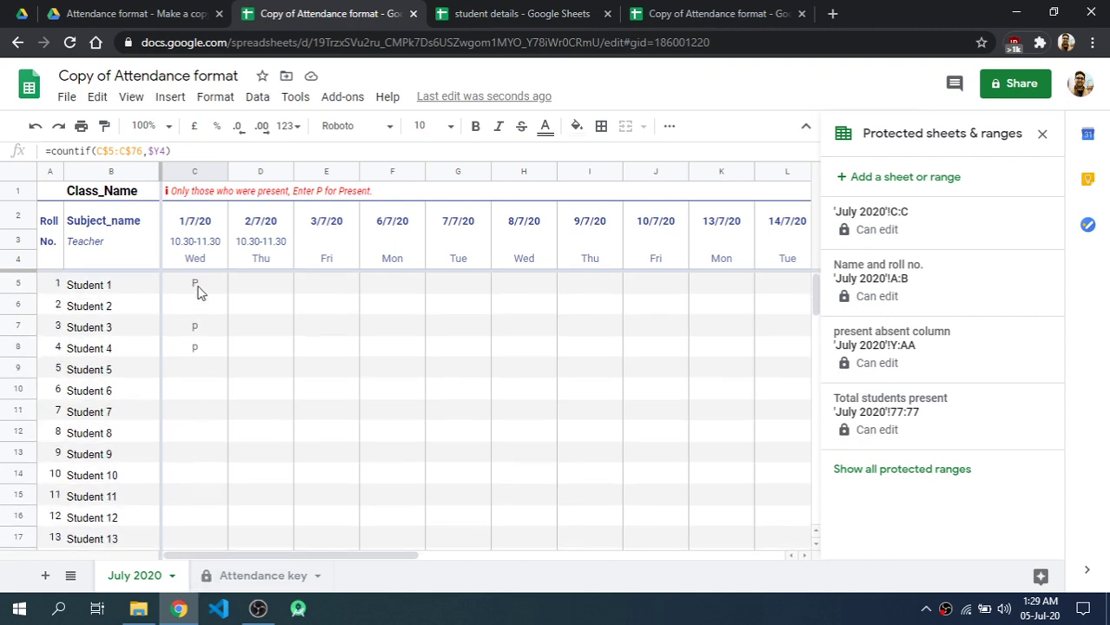
scroll(219, 443, down, 15)
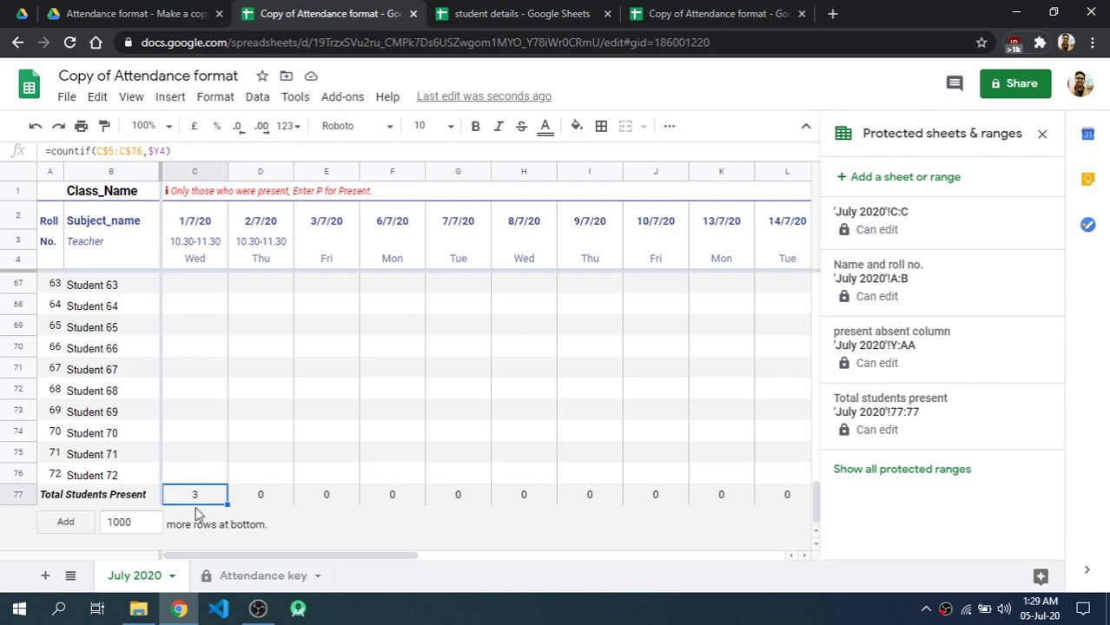
scroll(198, 416, up, 15)
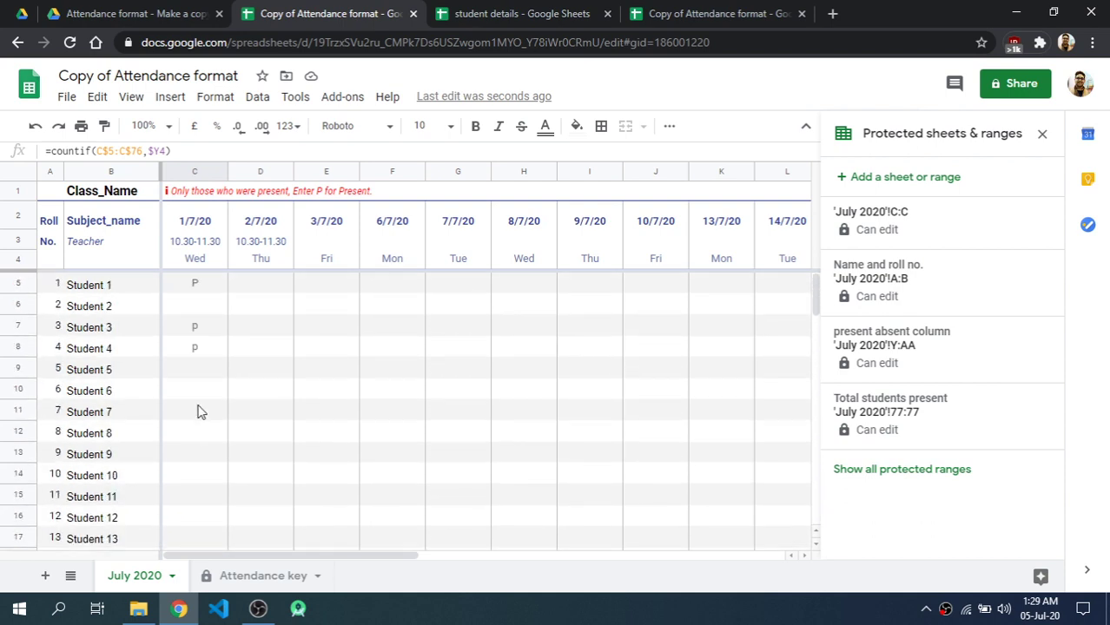
Check how Student 2's blank 1/7/20 cell is counted in the Present and Absent columns
click(178, 310)
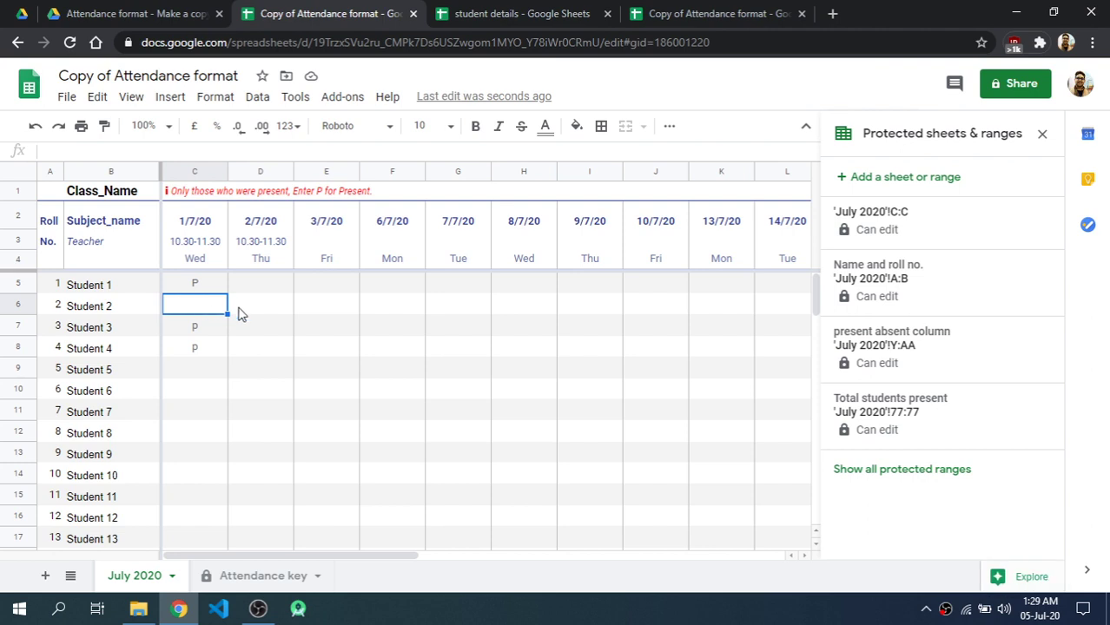
scroll(206, 310, right, 10)
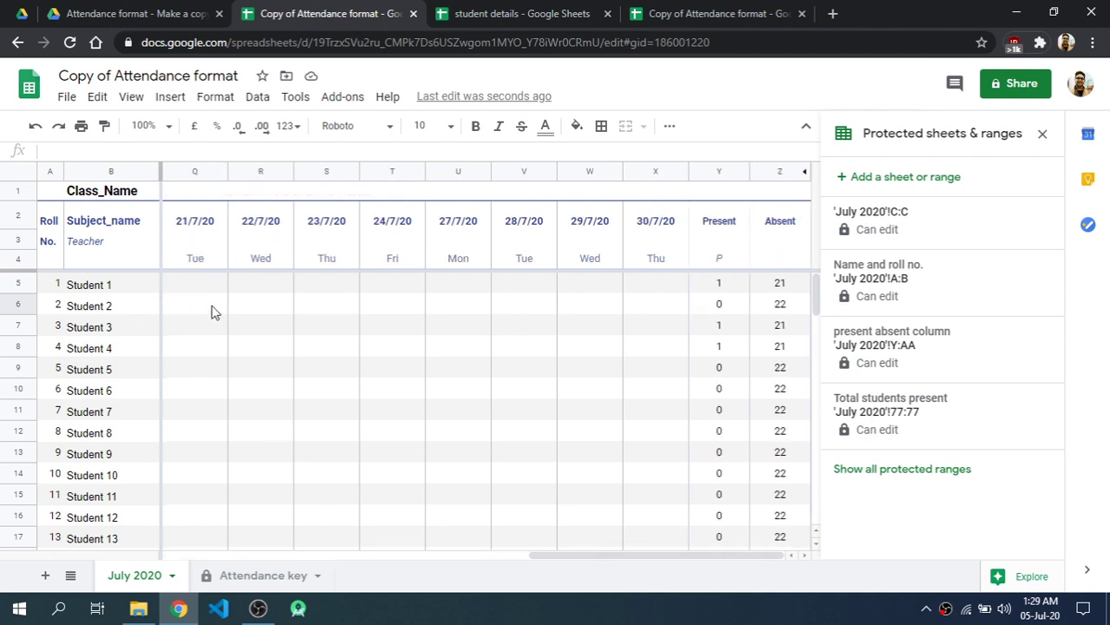
scroll(211, 311, left, 10)
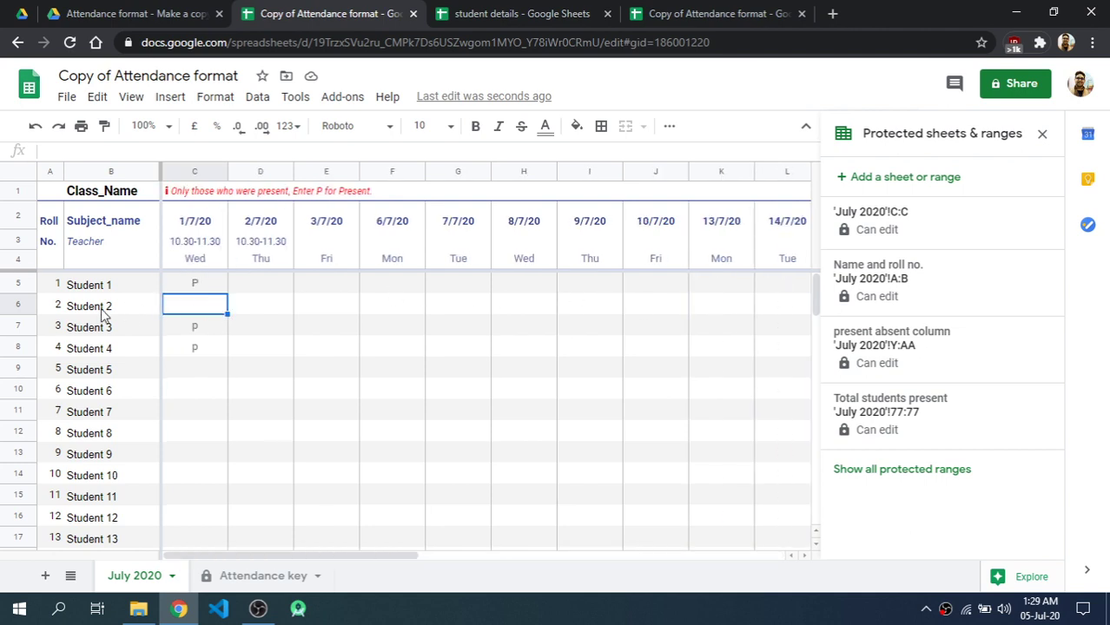
scroll(198, 306, right, 10)
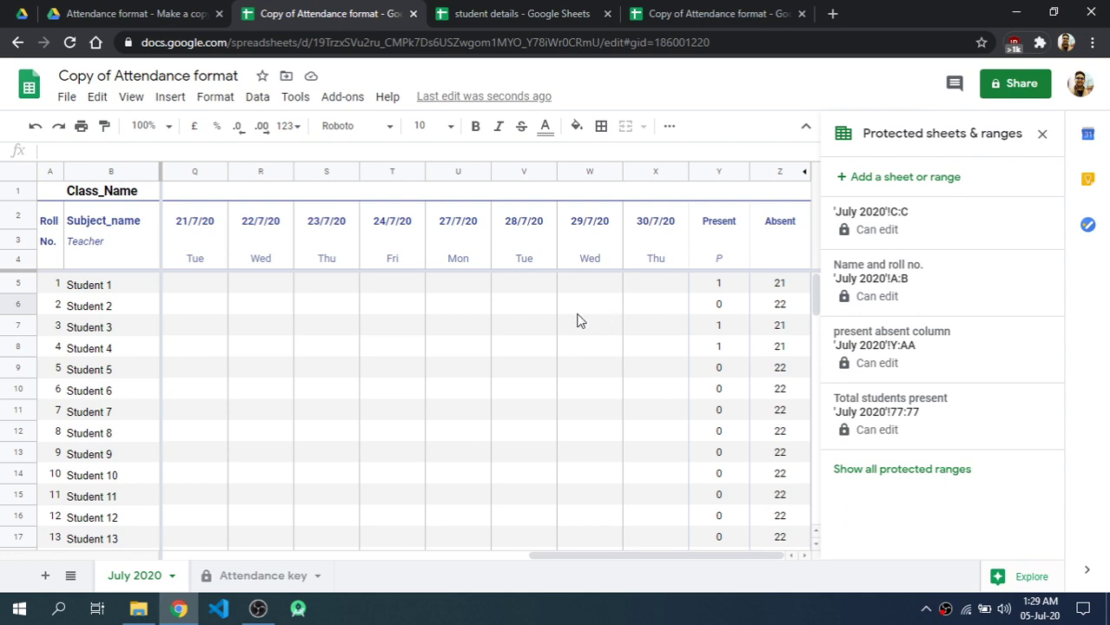
scroll(580, 322, left, 10)
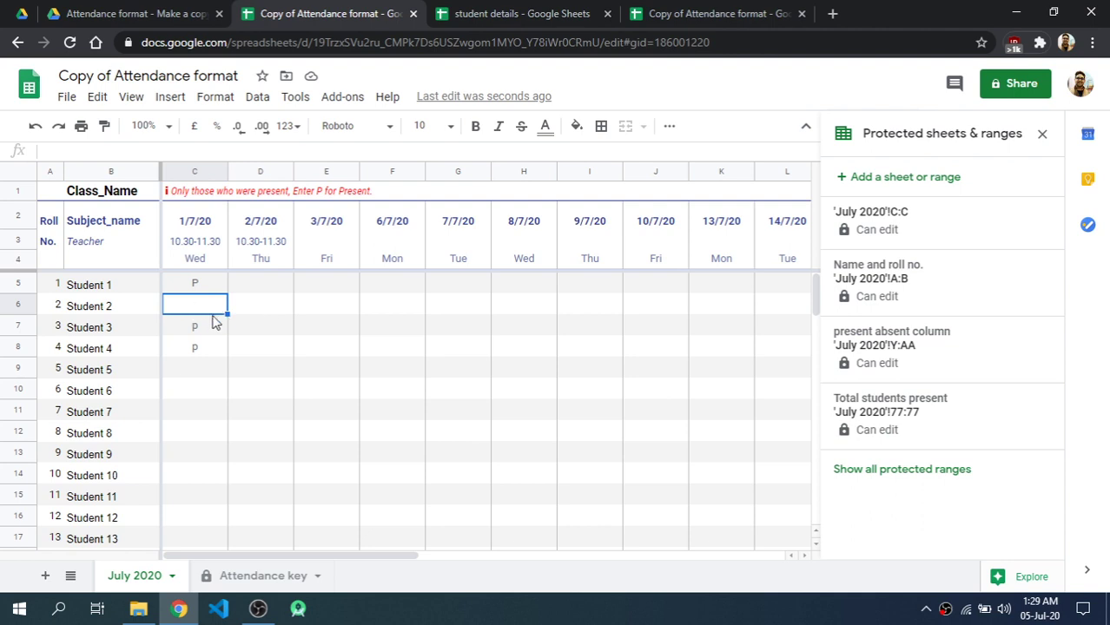
Enter the invalid code t for Student 6 in the 1/7/20 column and inspect that cell
click(192, 375)
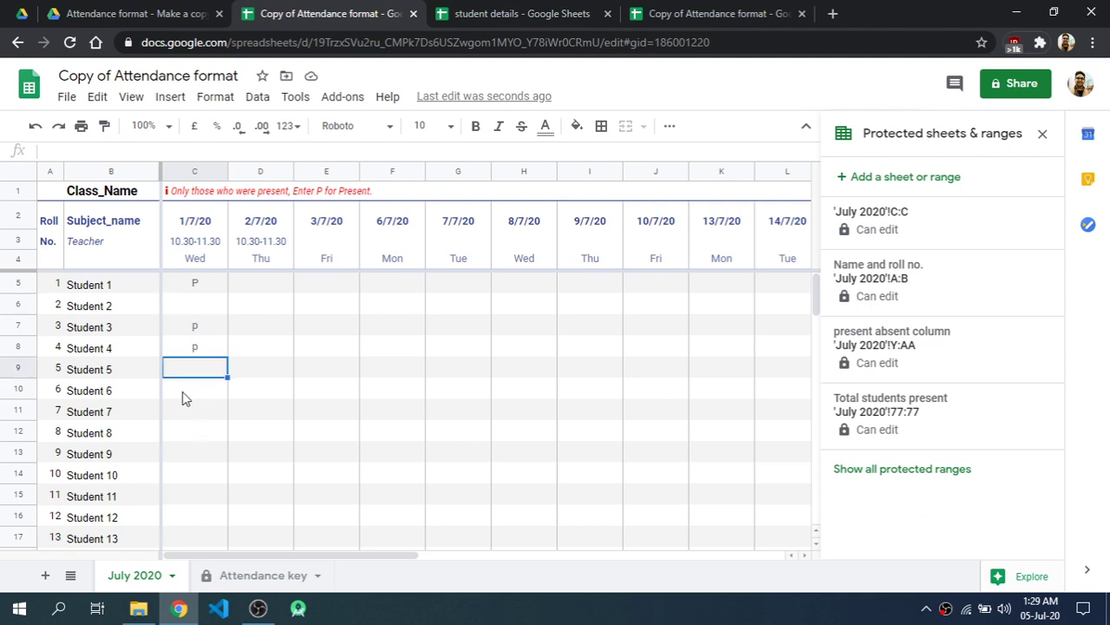
click(184, 391)
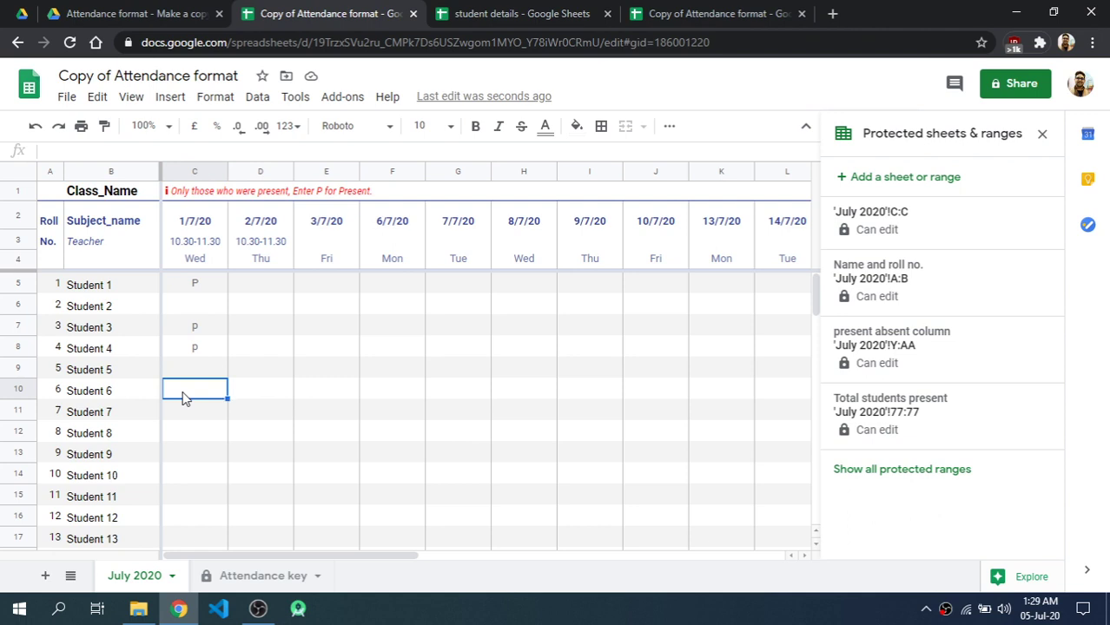
text(t)
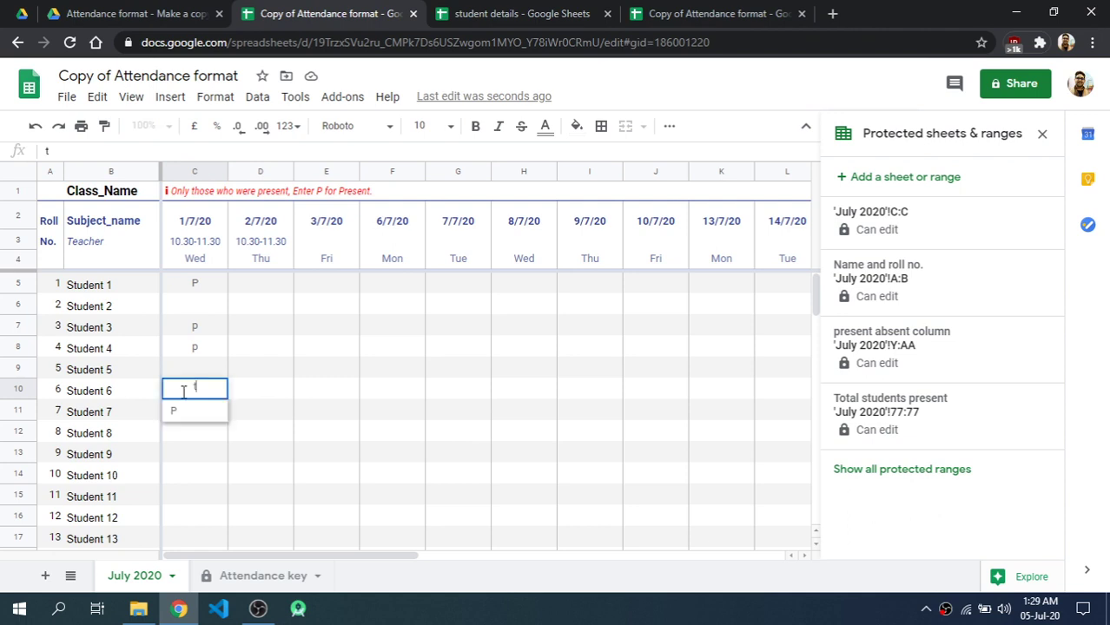
key(Return)
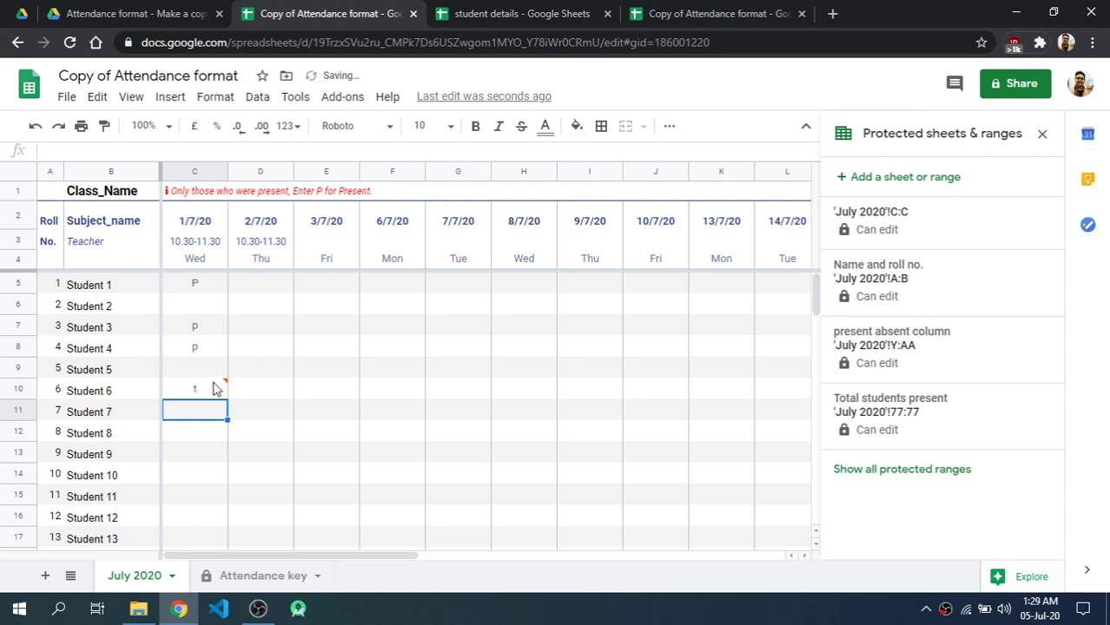
click(222, 389)
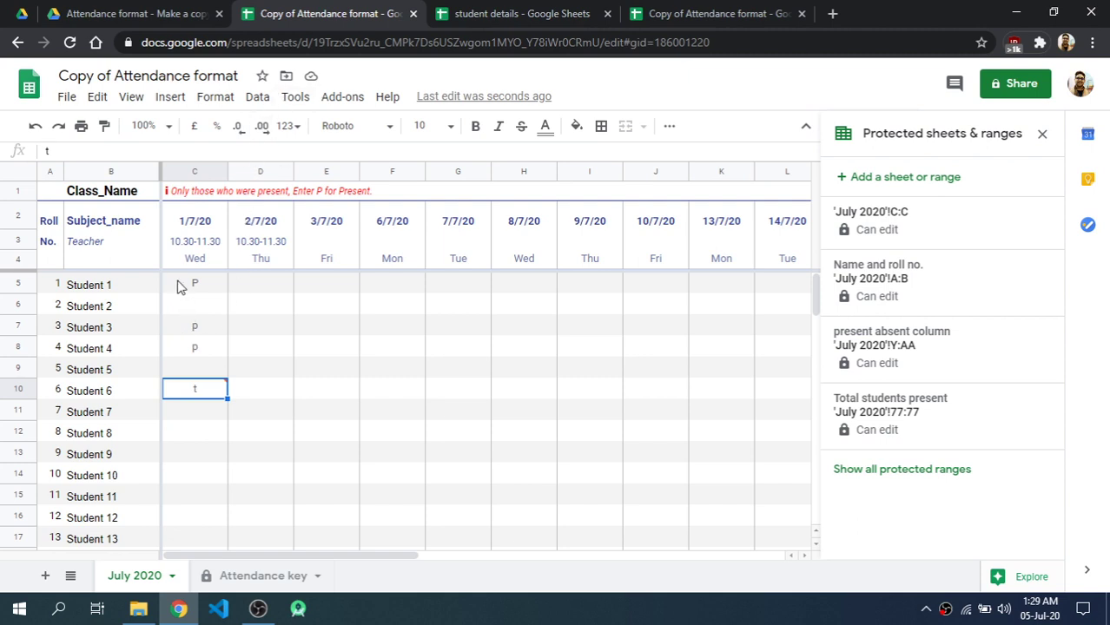
Set the data validation for C5:L17, Student 1 to Student 13 from 1/7/20 to 14/7/20, to reject invalid input
drag(178, 281, 771, 536)
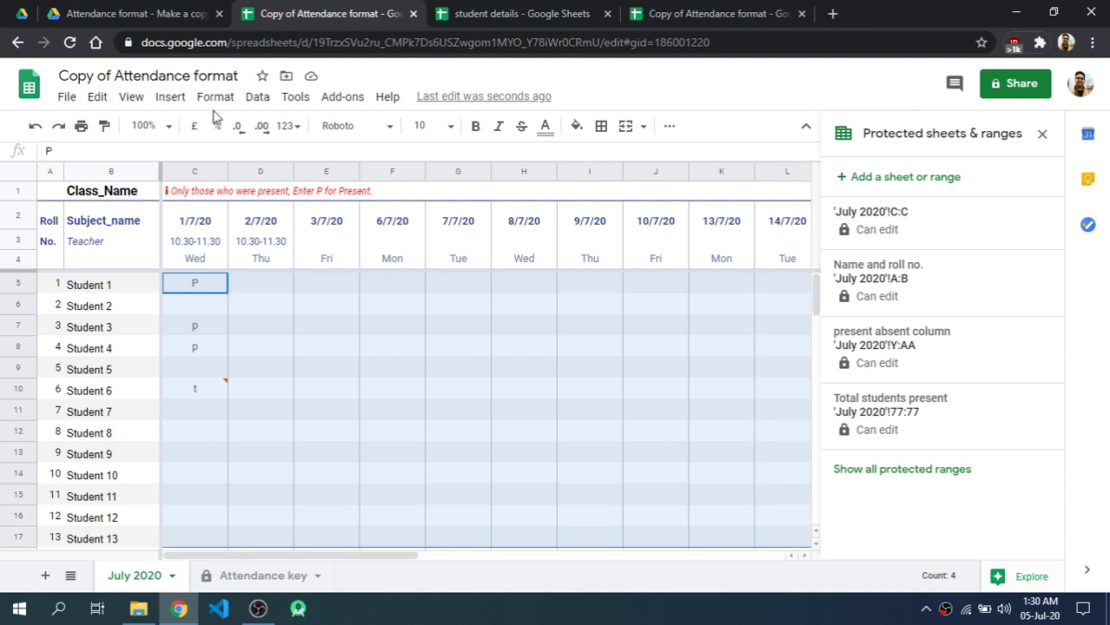
click(259, 97)
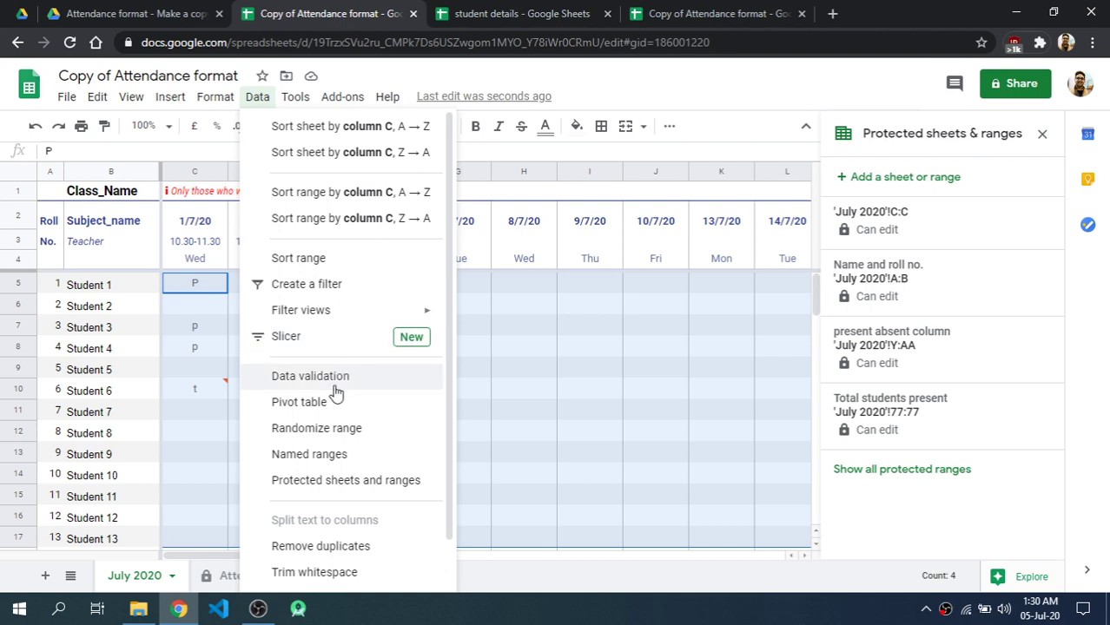
click(337, 378)
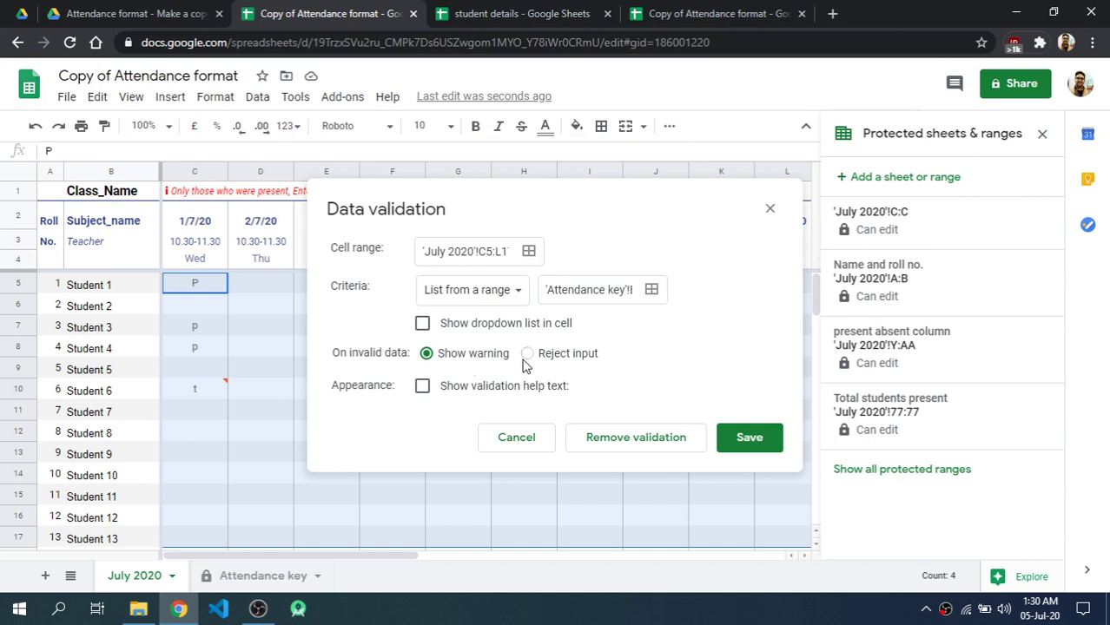
mouse_move(193, 382)
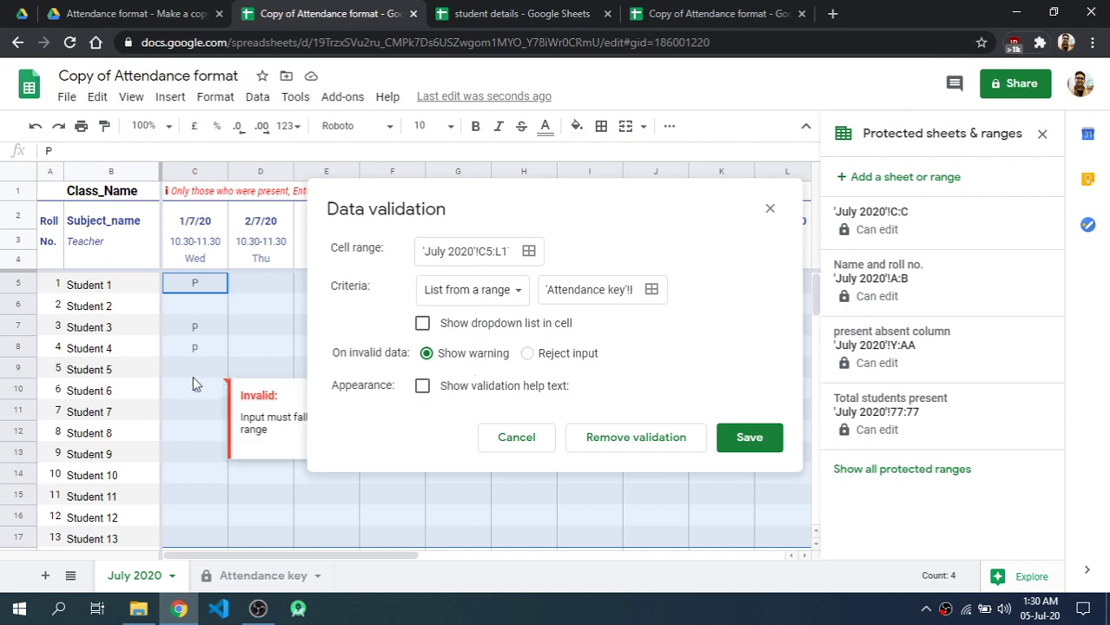
click(528, 354)
click(732, 439)
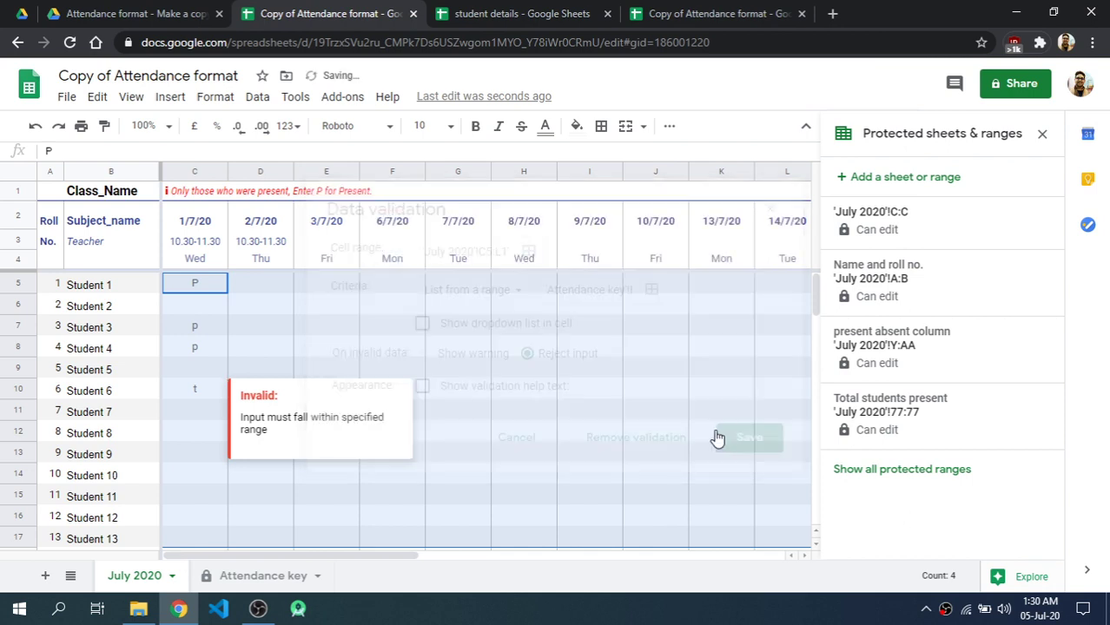
Try to replace Student 6's 1/7/20 entry with the invalid code b
click(201, 394)
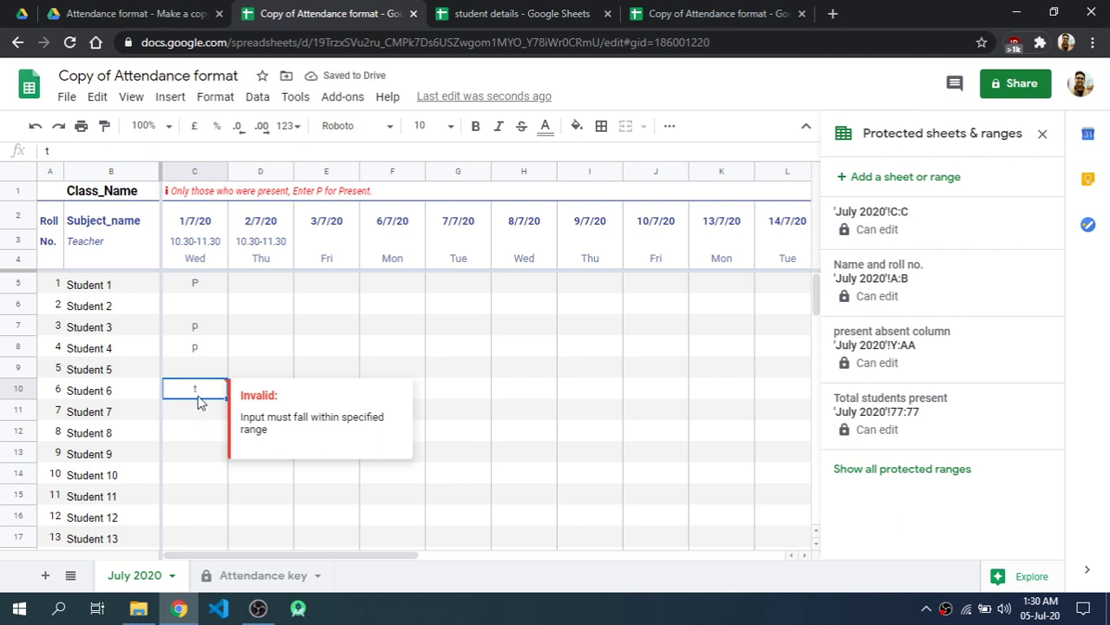
double_click(198, 400)
key(BackSpace)
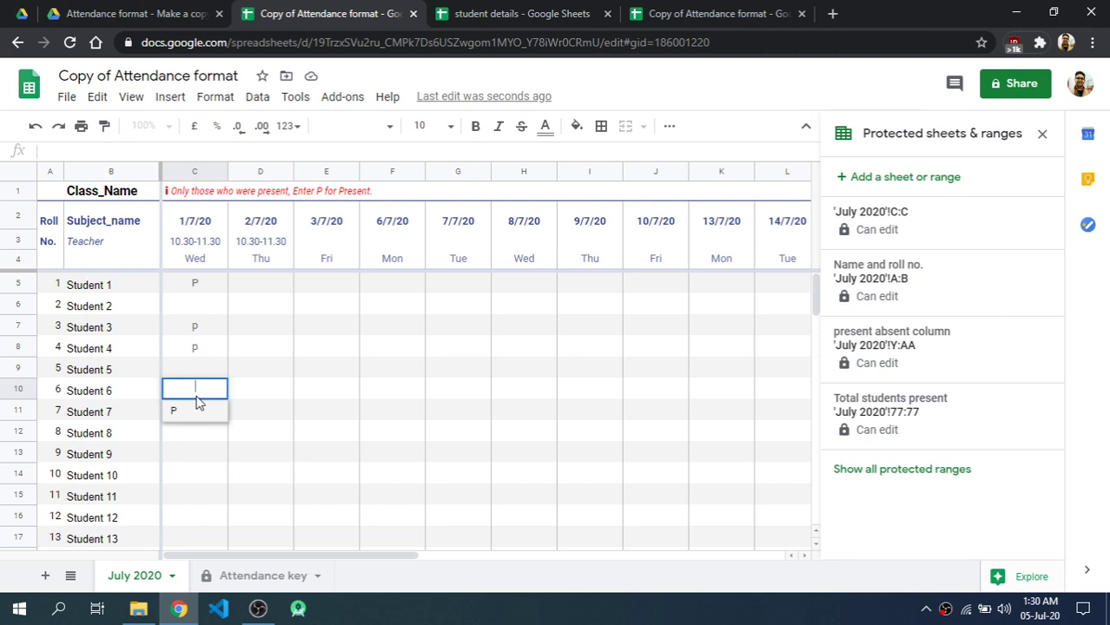
text(b)
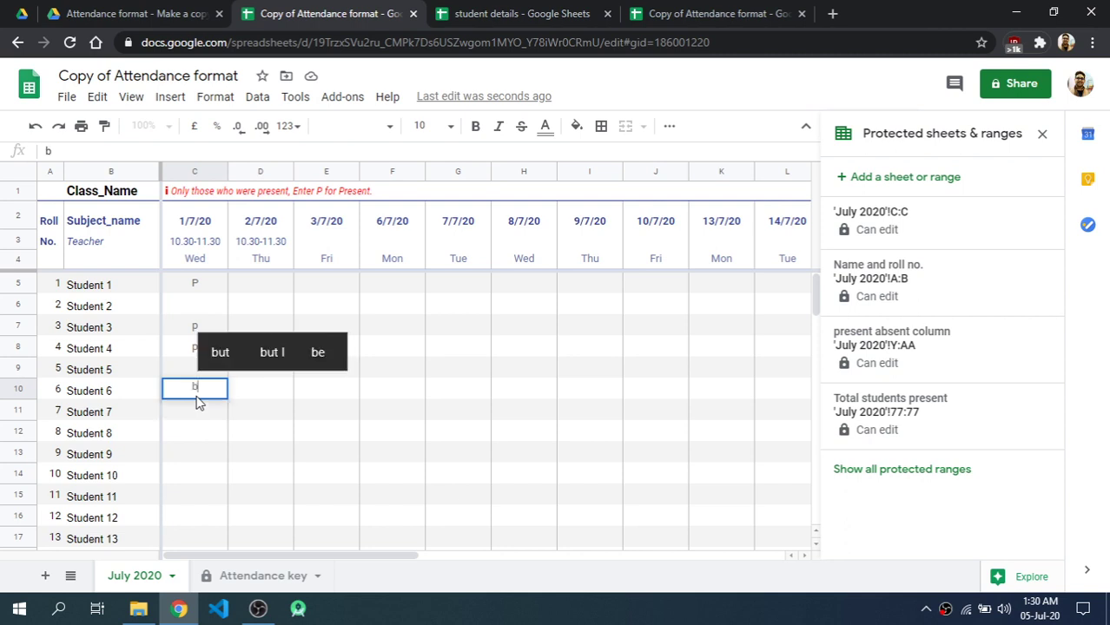
key(Return)
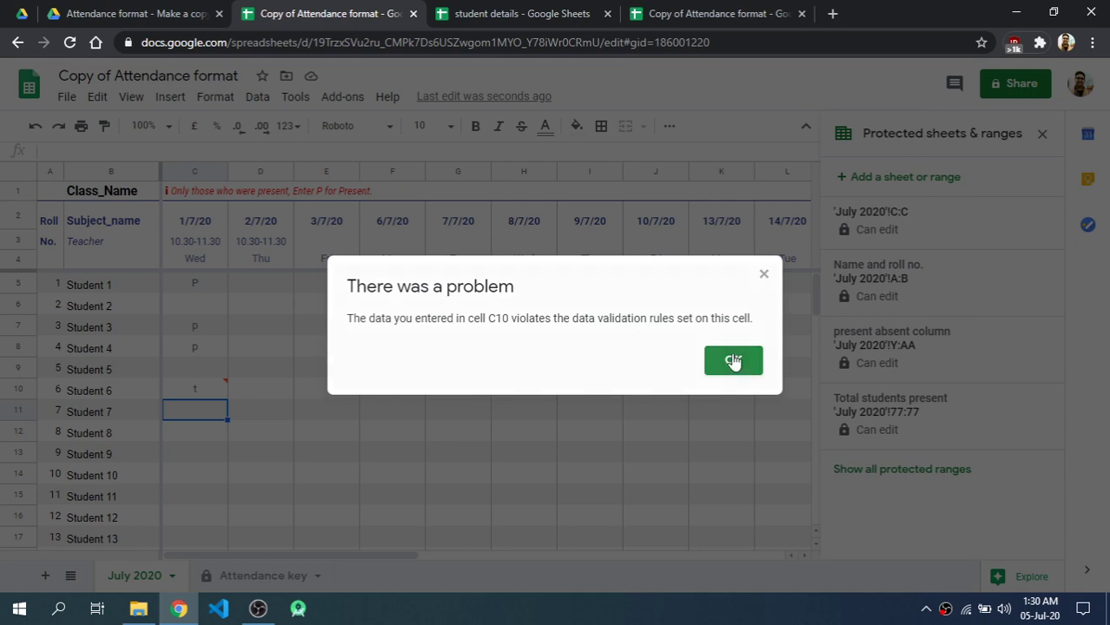
click(733, 360)
Clear the invalid code from Student 6's 1/7/20 cell
click(202, 399)
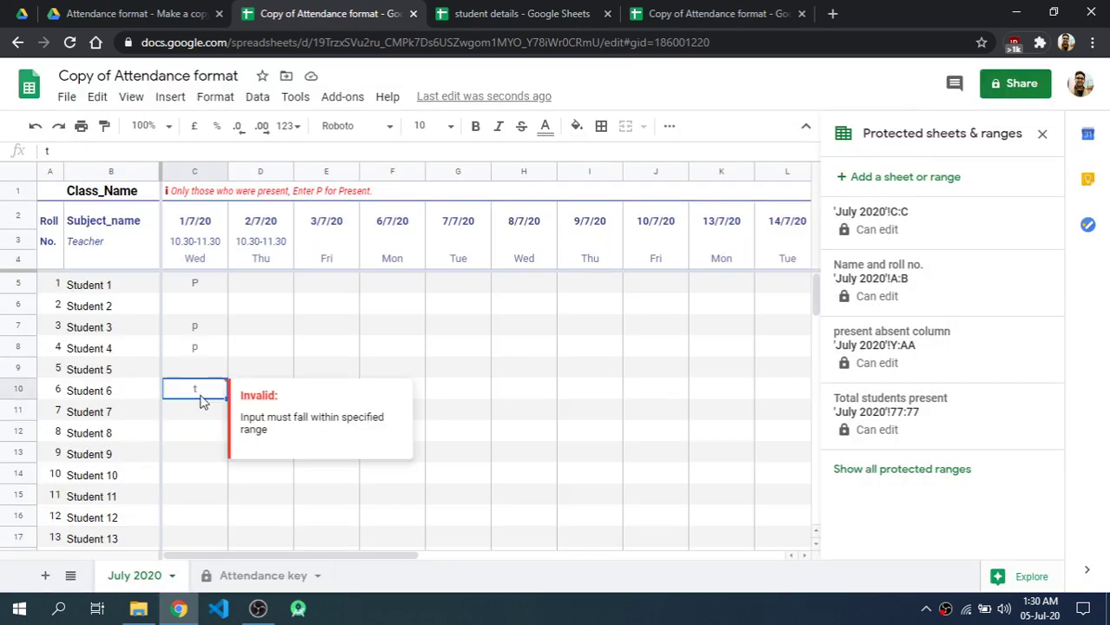
double_click(202, 400)
key(BackSpace)
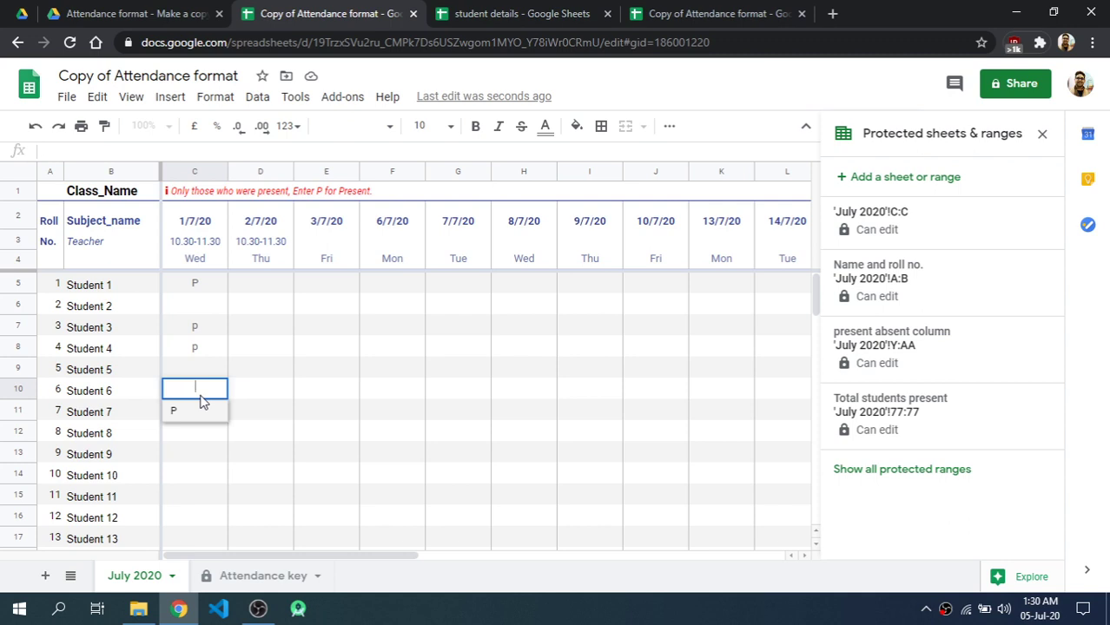
click(264, 388)
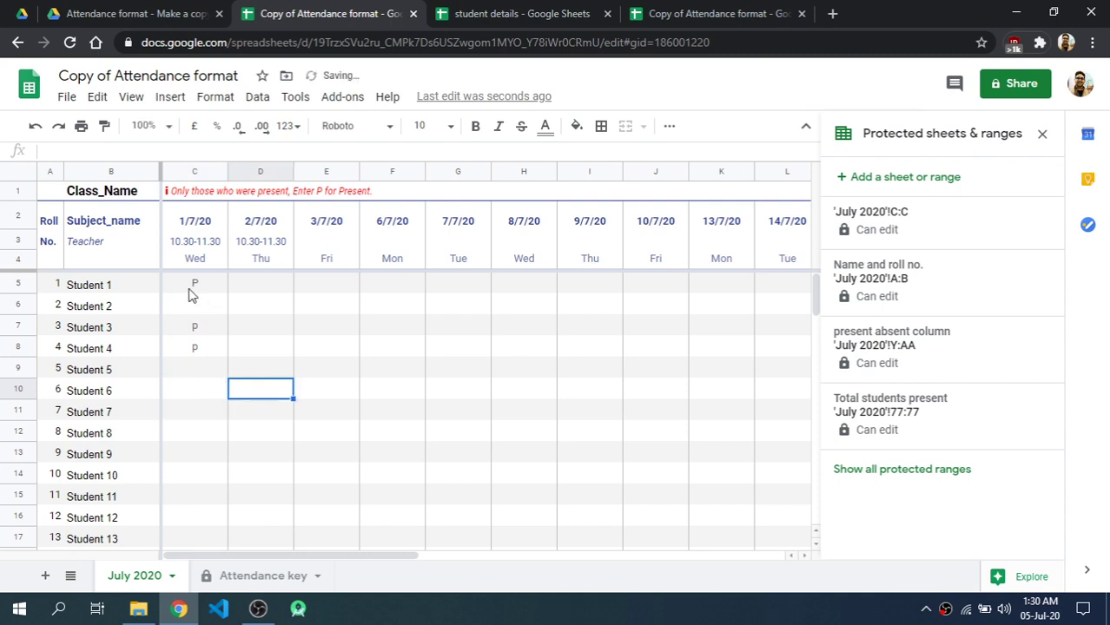
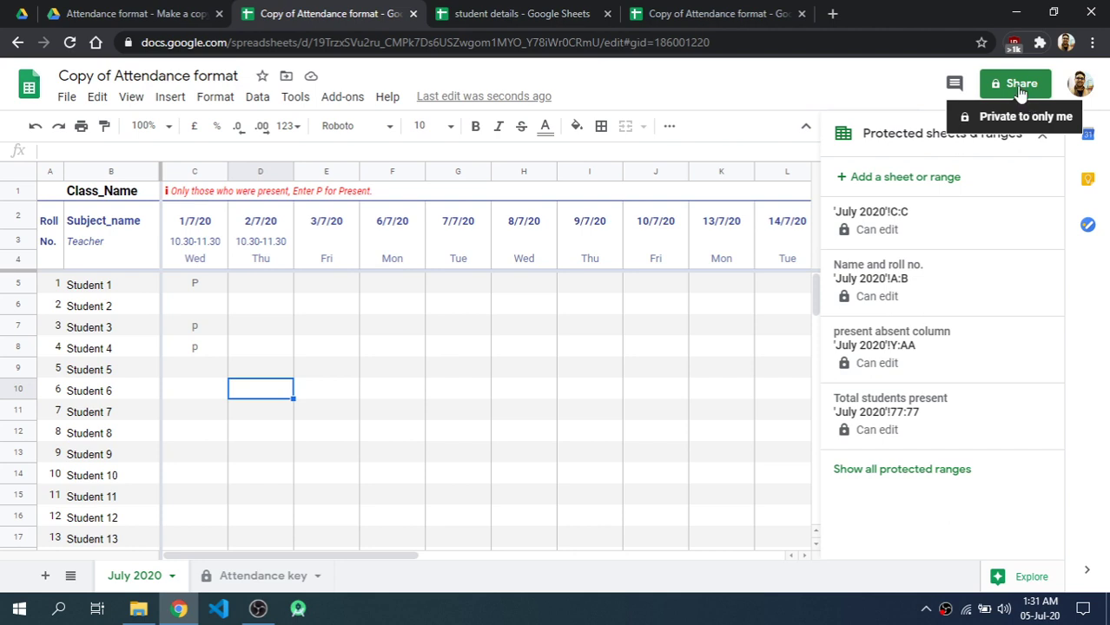
Copy the e-mail addresses in B1:B10 of the student details spreadsheet into the attendance sheet's list of people to share with
click(1020, 90)
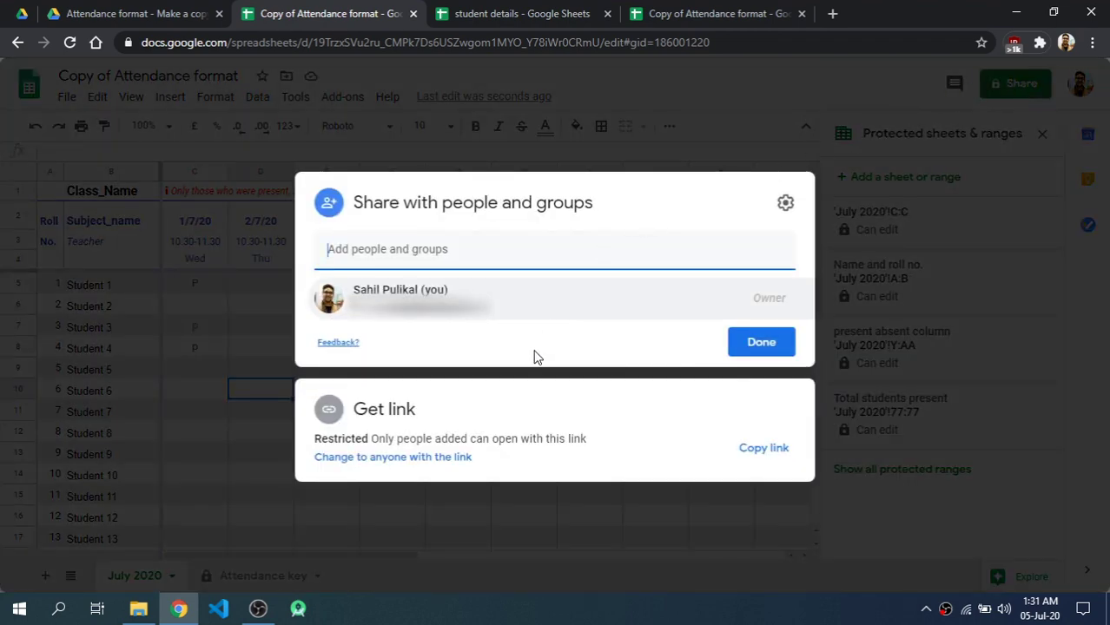
click(542, 13)
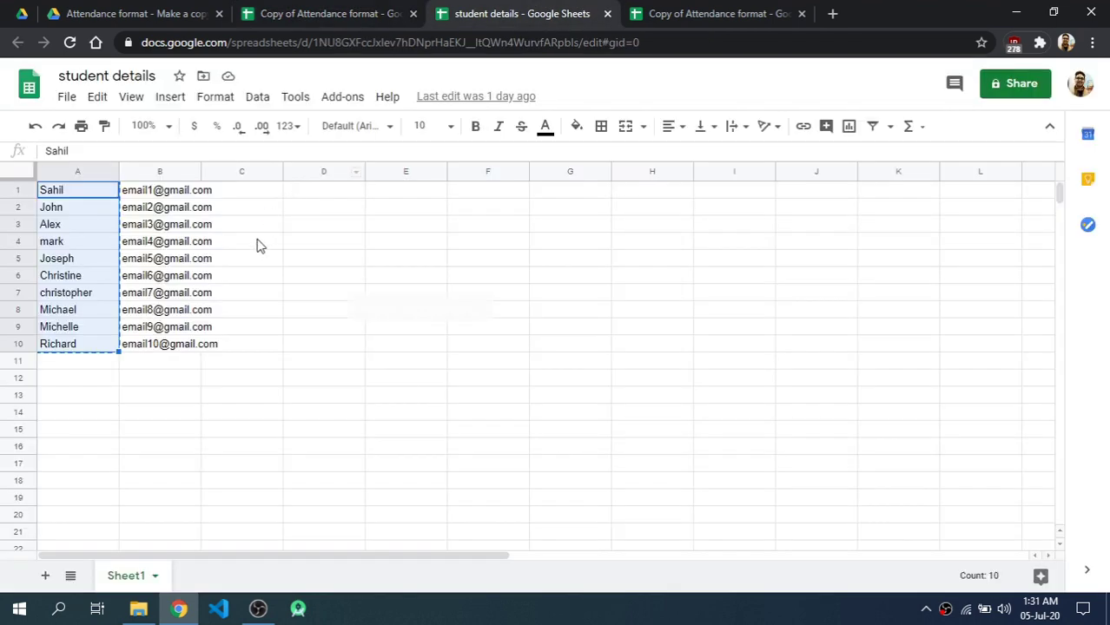
key(ctrl+c)
drag(179, 193, 188, 353)
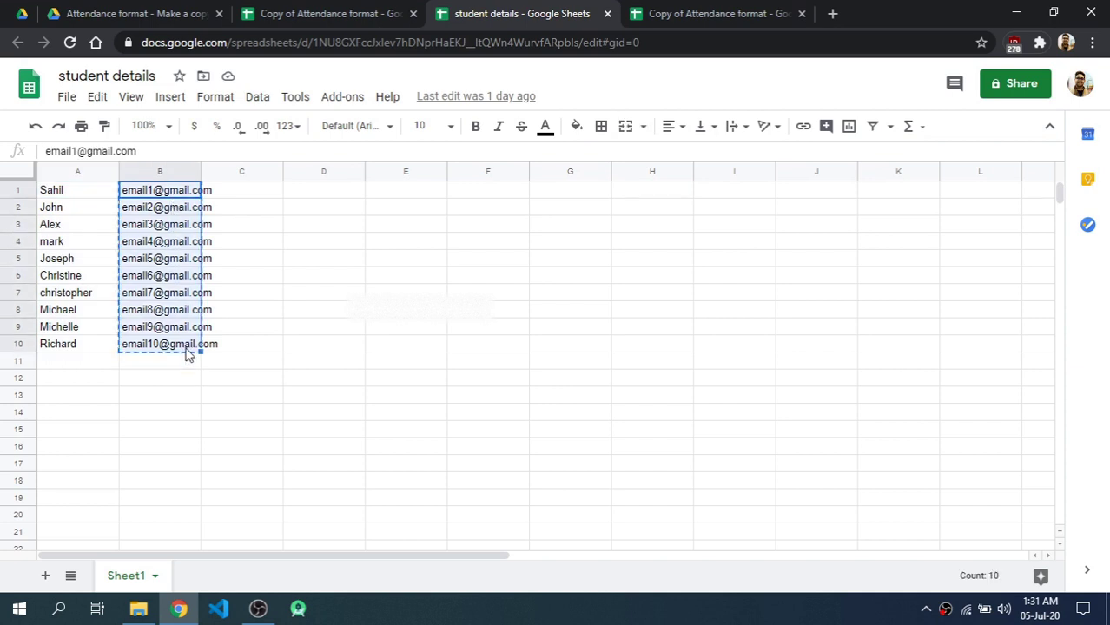
click(321, 11)
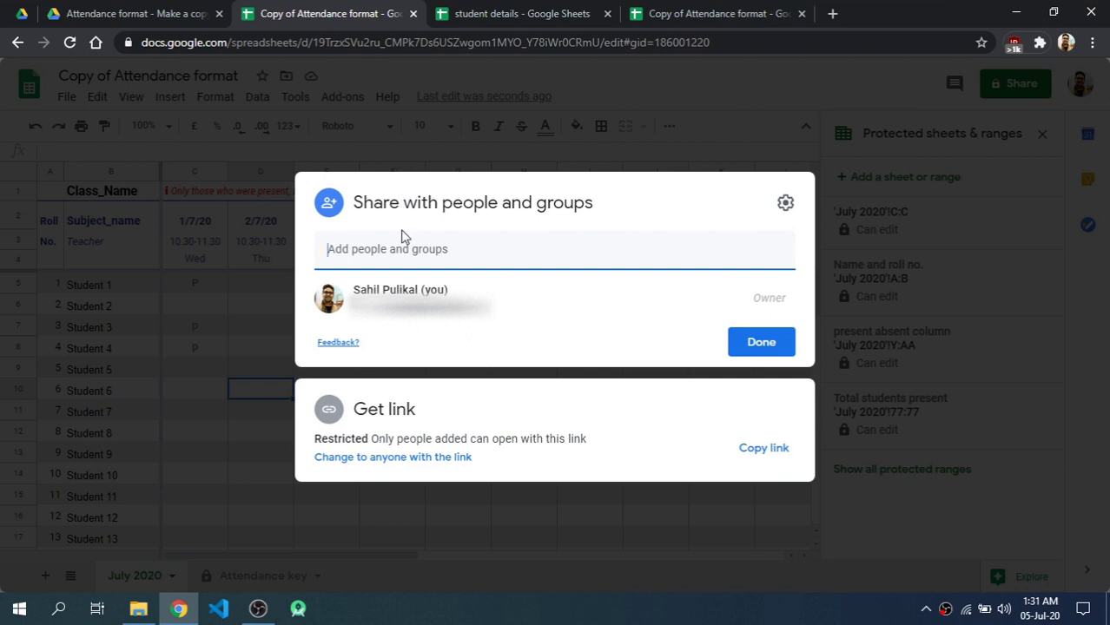
key(ctrl+v)
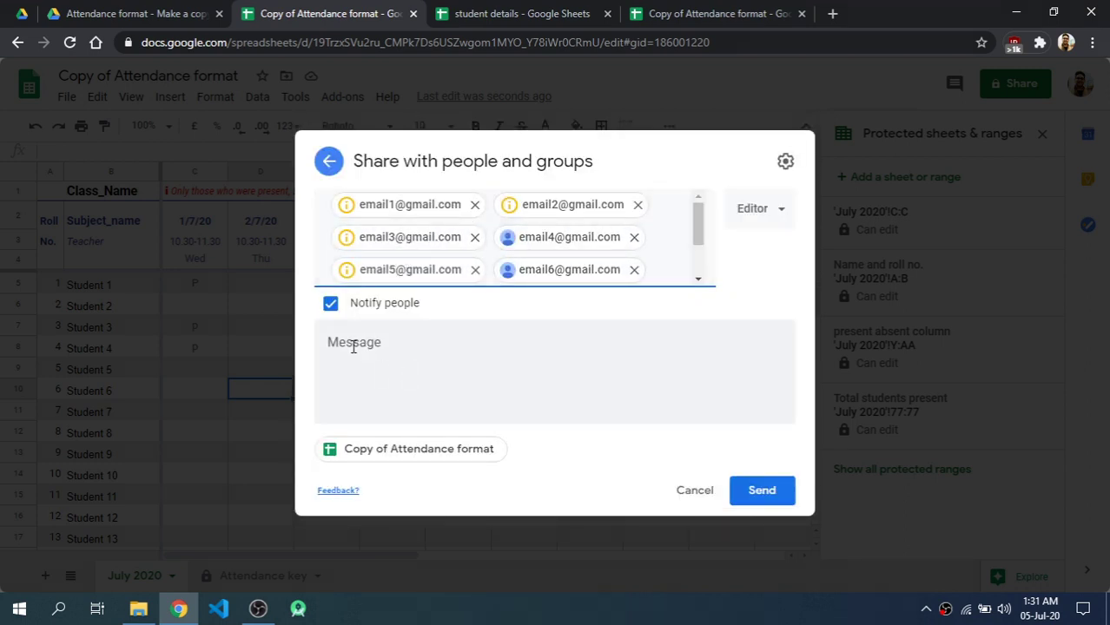
Turn off Notify people, keep the recipients' role as Editor, and back out without sharing
click(328, 308)
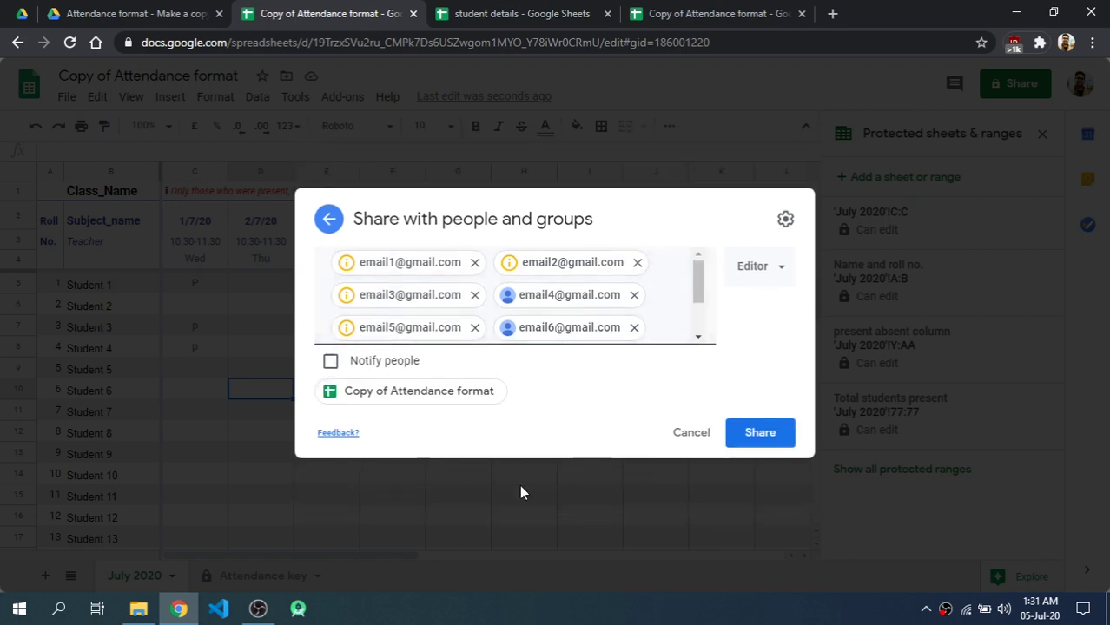
click(768, 268)
click(768, 269)
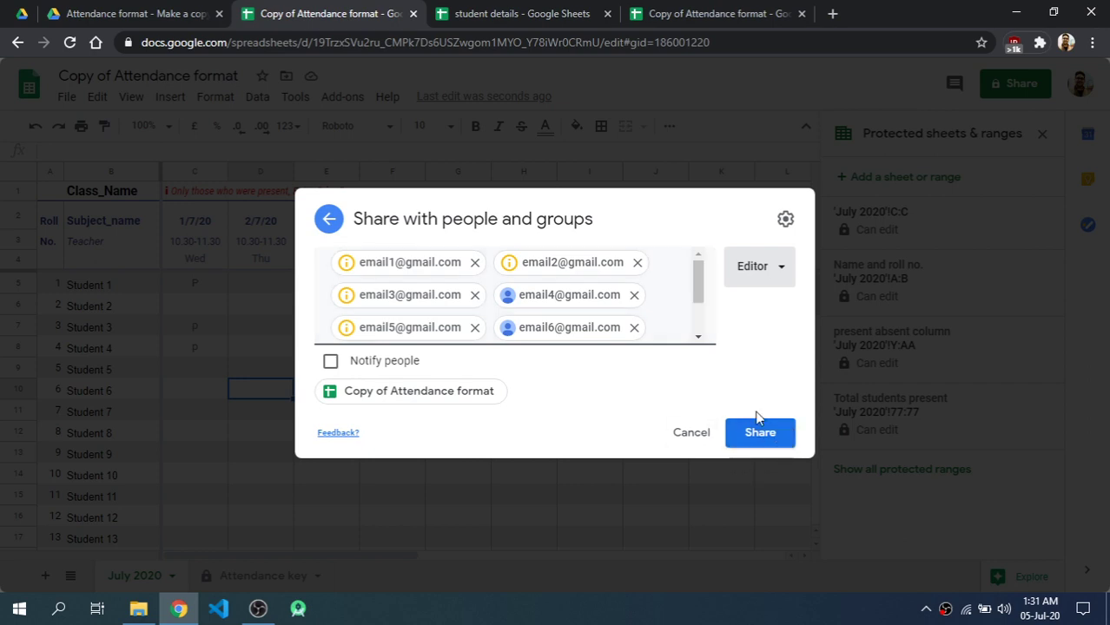
click(329, 217)
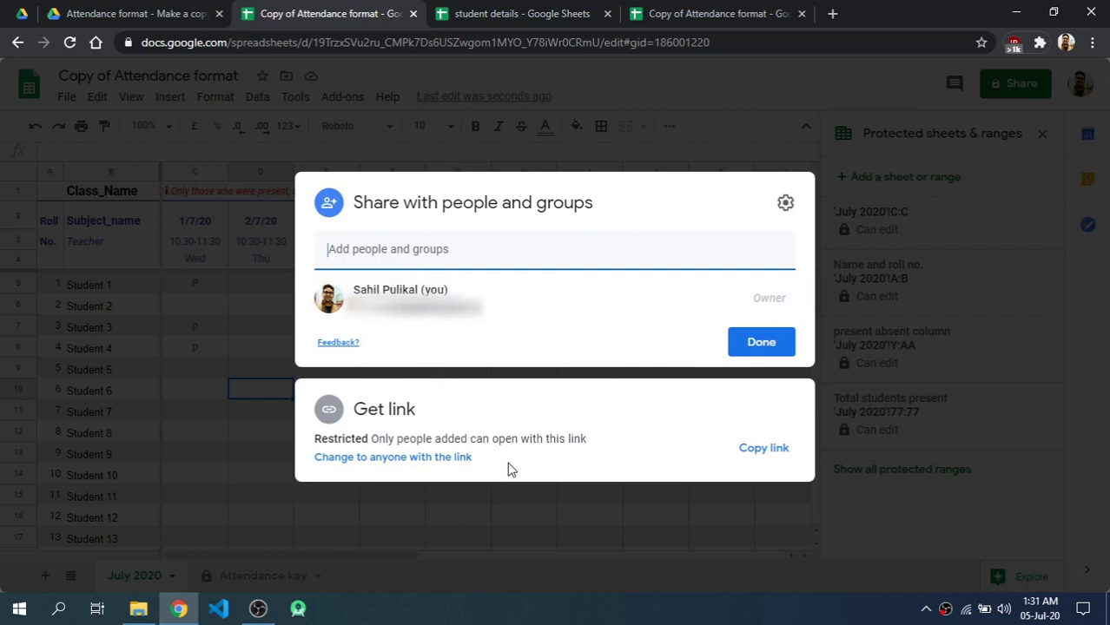
Copy the attendance sheet's restricted sharing link and close the sharing settings
click(765, 453)
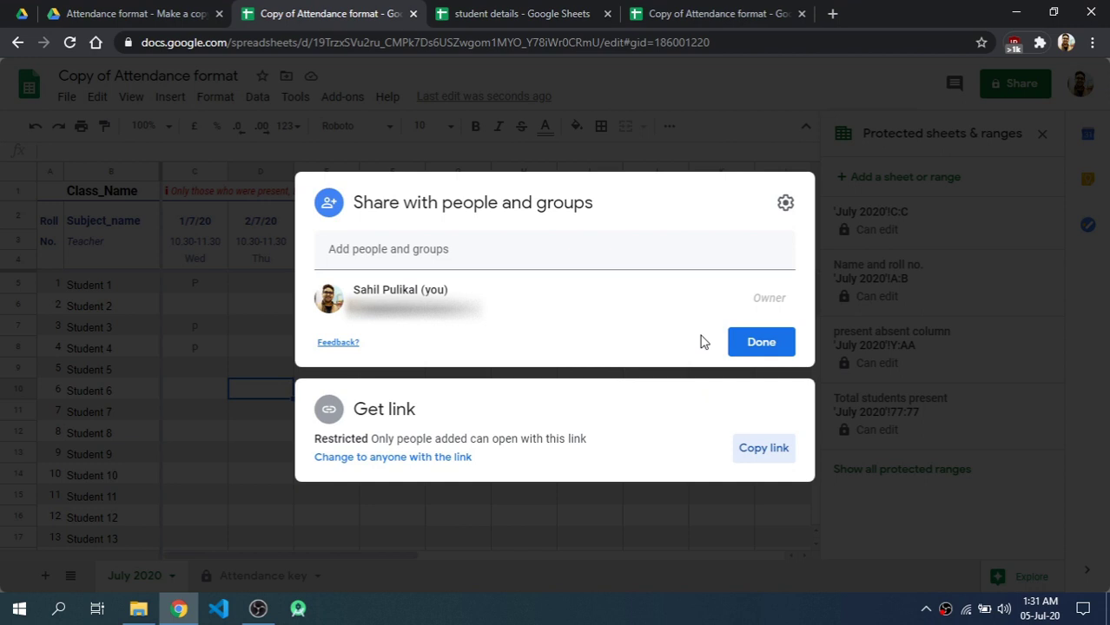
click(767, 80)
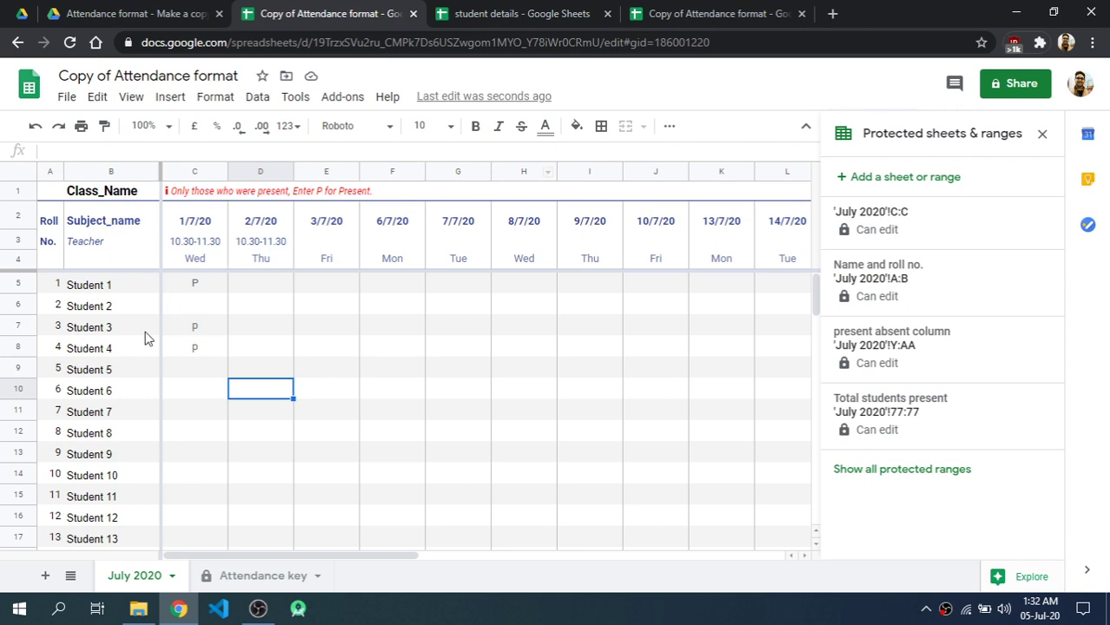
Examine the edit history of Student 6's 1/7/20 cell, stepping back to an earlier edit and forward again
click(198, 390)
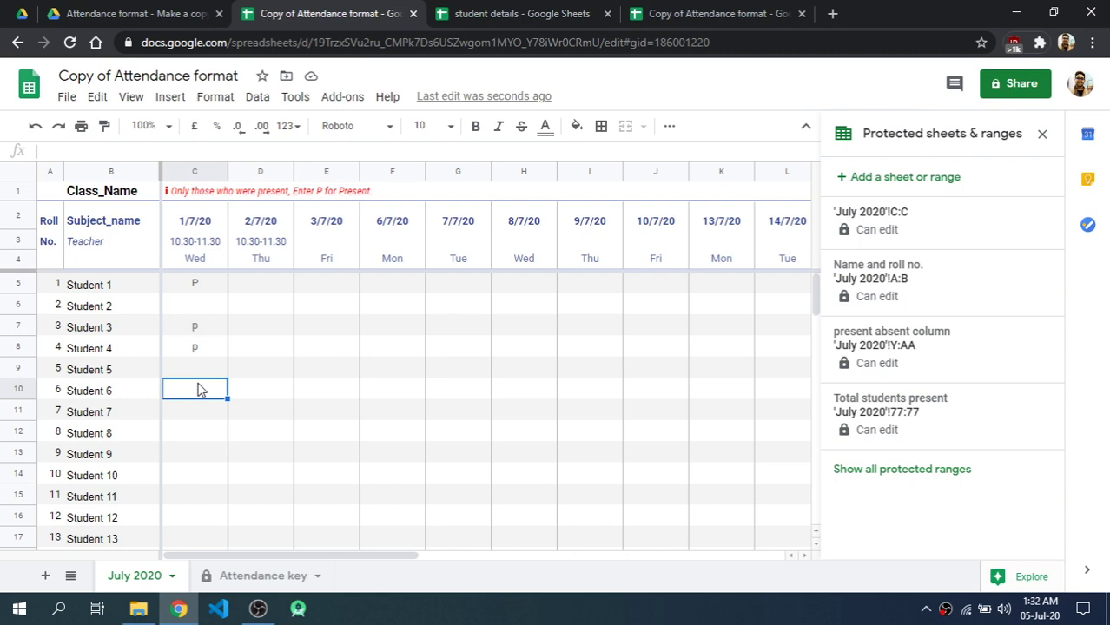
right_click(198, 389)
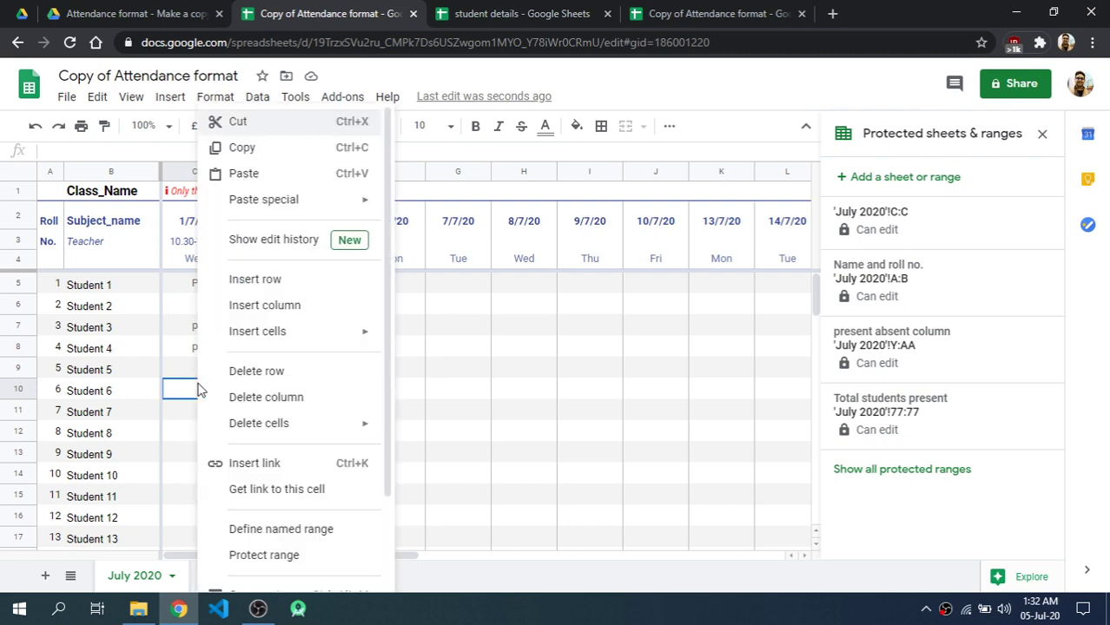
click(228, 243)
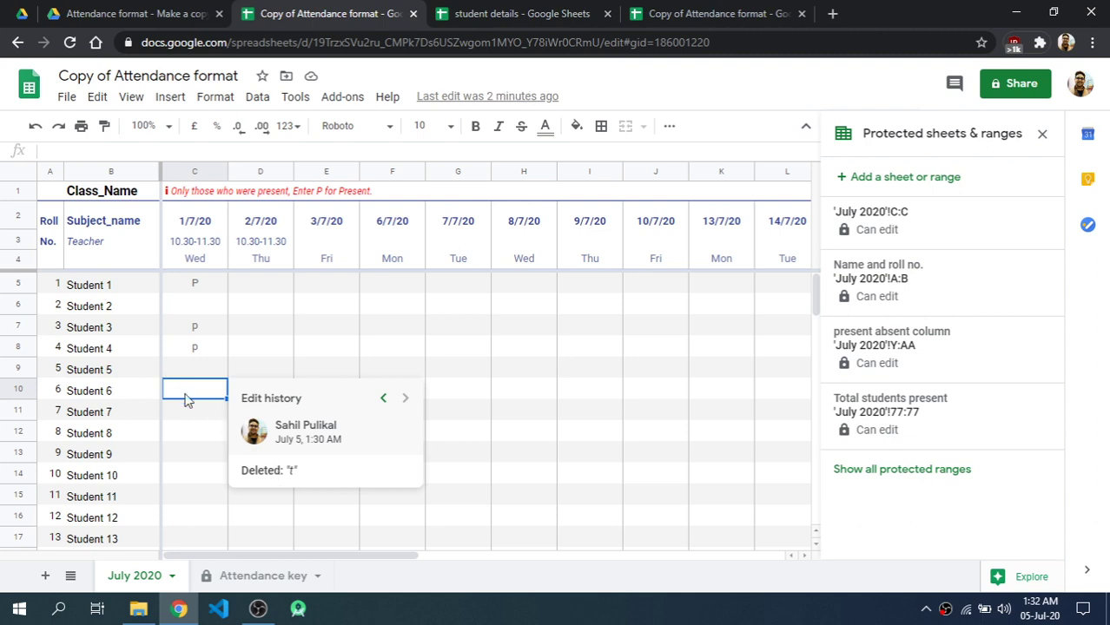
click(382, 401)
click(405, 399)
click(341, 355)
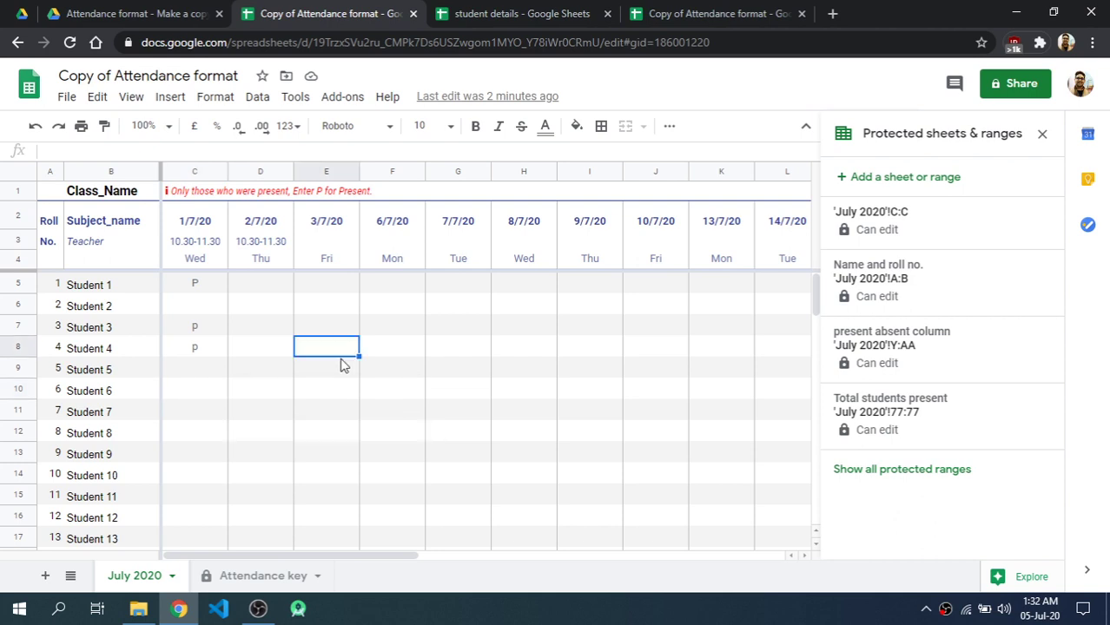
Examine the spreadsheet's version history for who made changes and when, and return to the attendance sheet
click(202, 397)
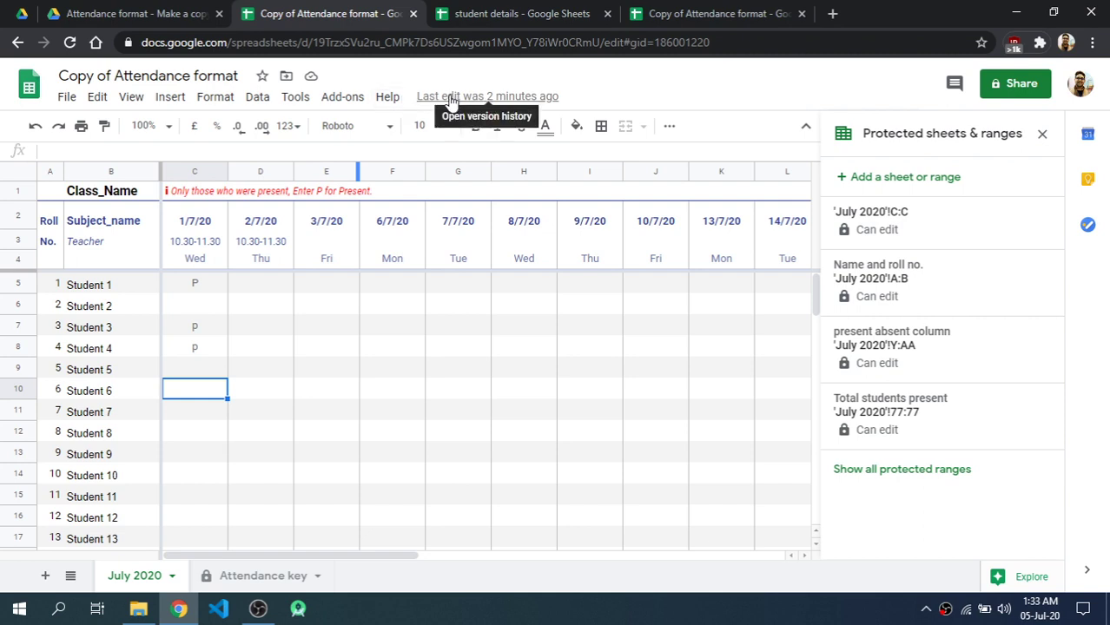
click(555, 101)
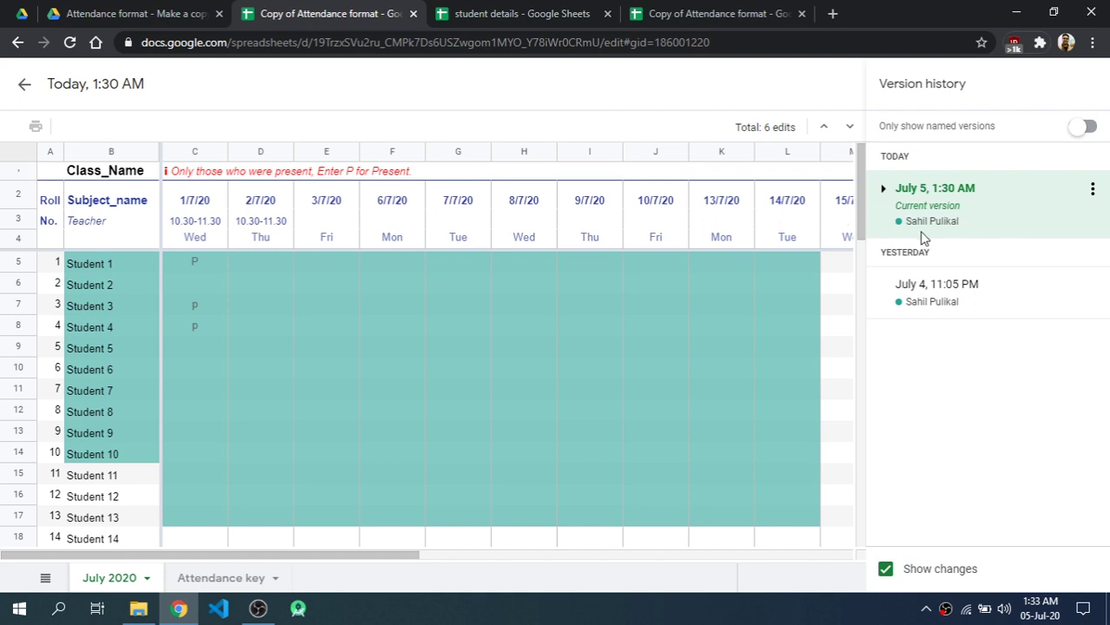
click(26, 90)
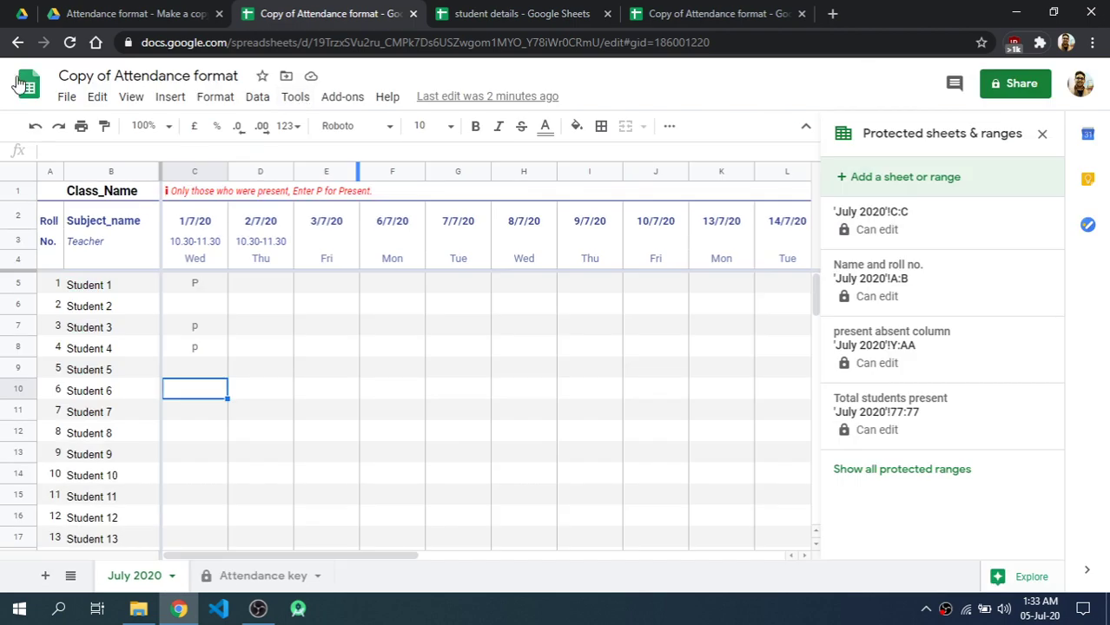
Check this sheet's sharing settings, and give the other Copy of Attendance format spreadsheet's sharing link Editor access
click(1005, 101)
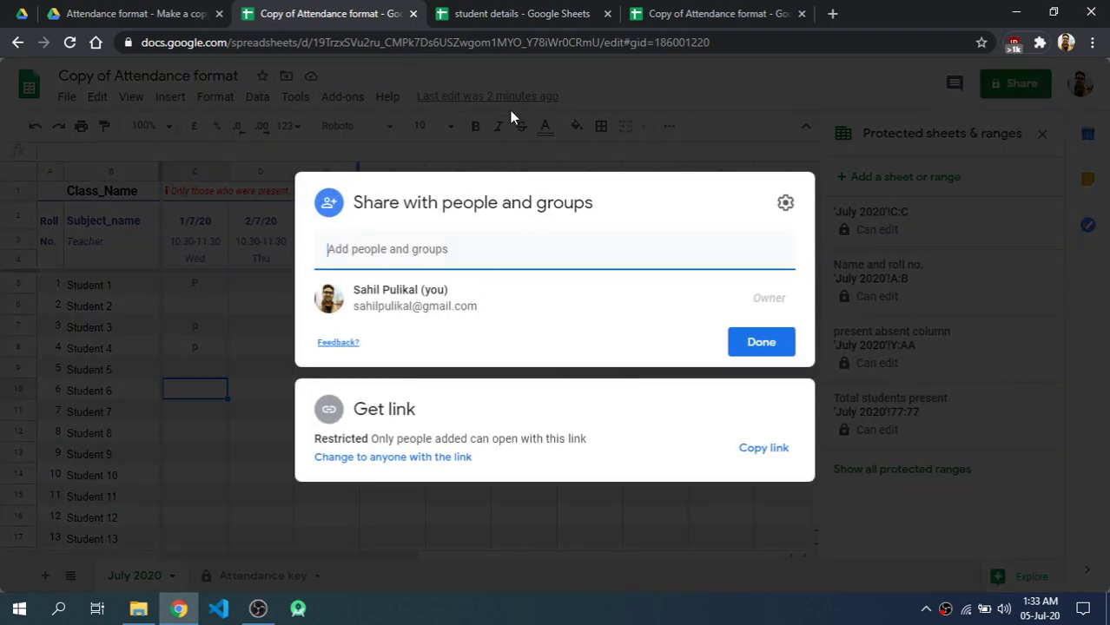
click(554, 96)
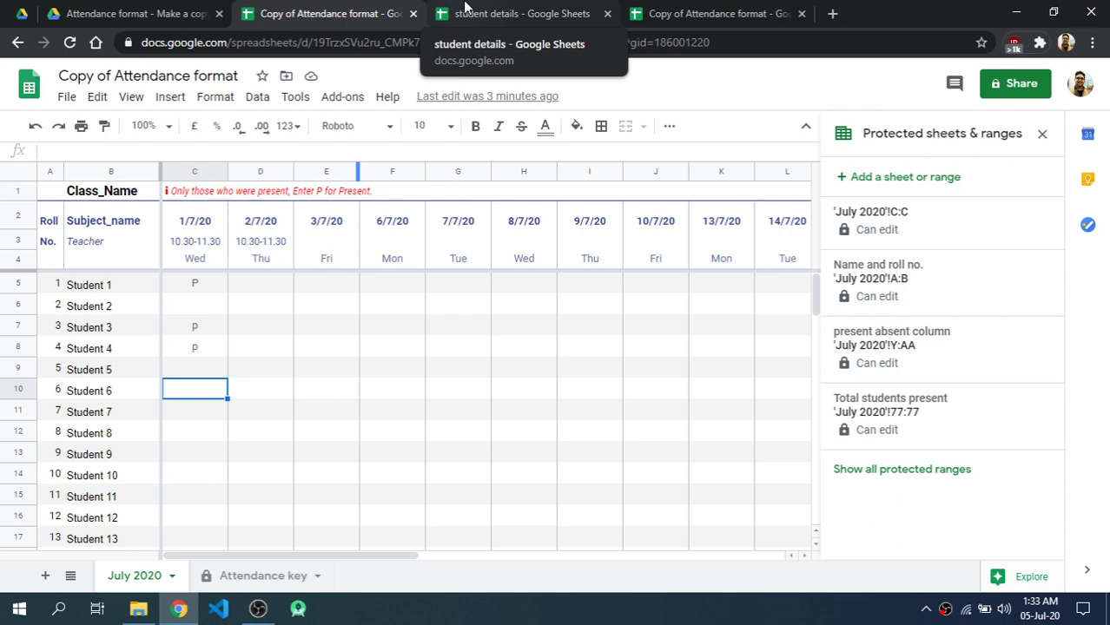
click(680, 10)
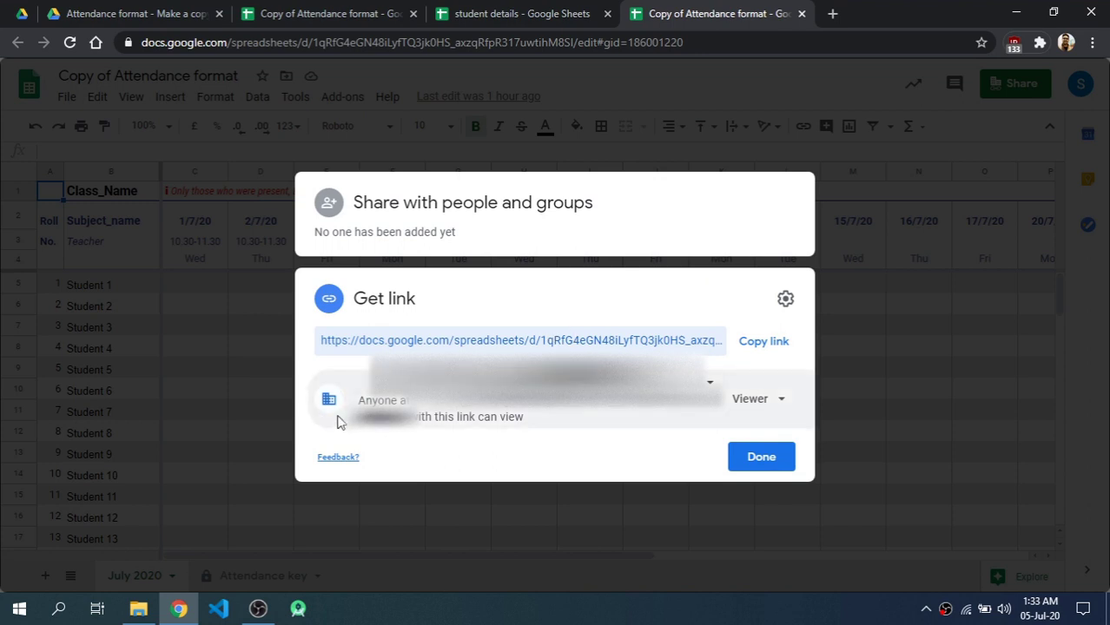
click(781, 405)
click(784, 517)
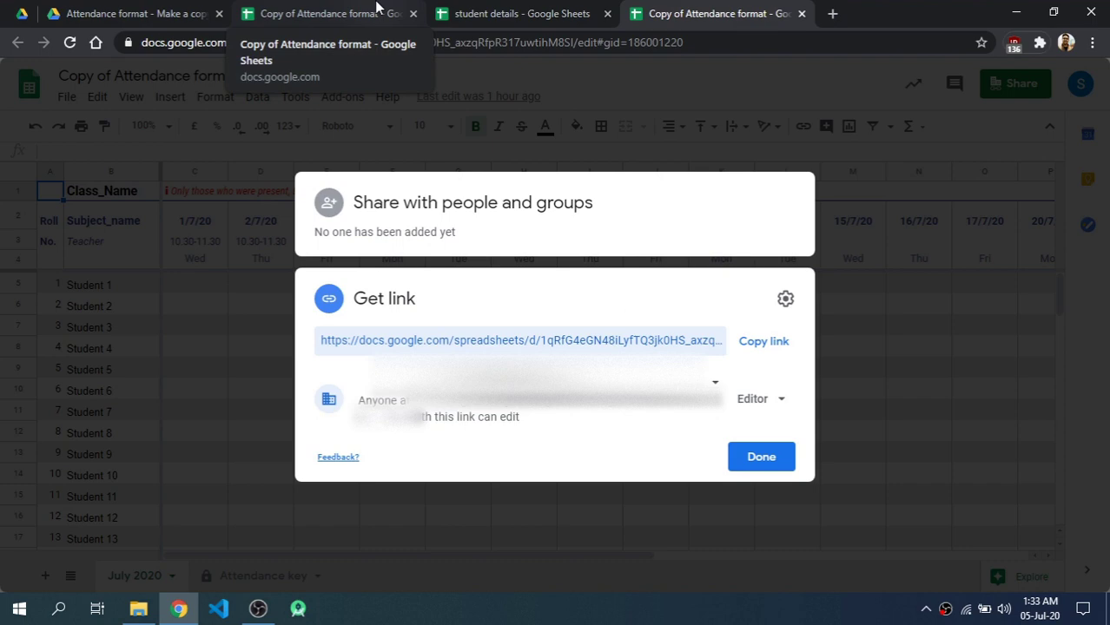
click(376, 7)
click(268, 374)
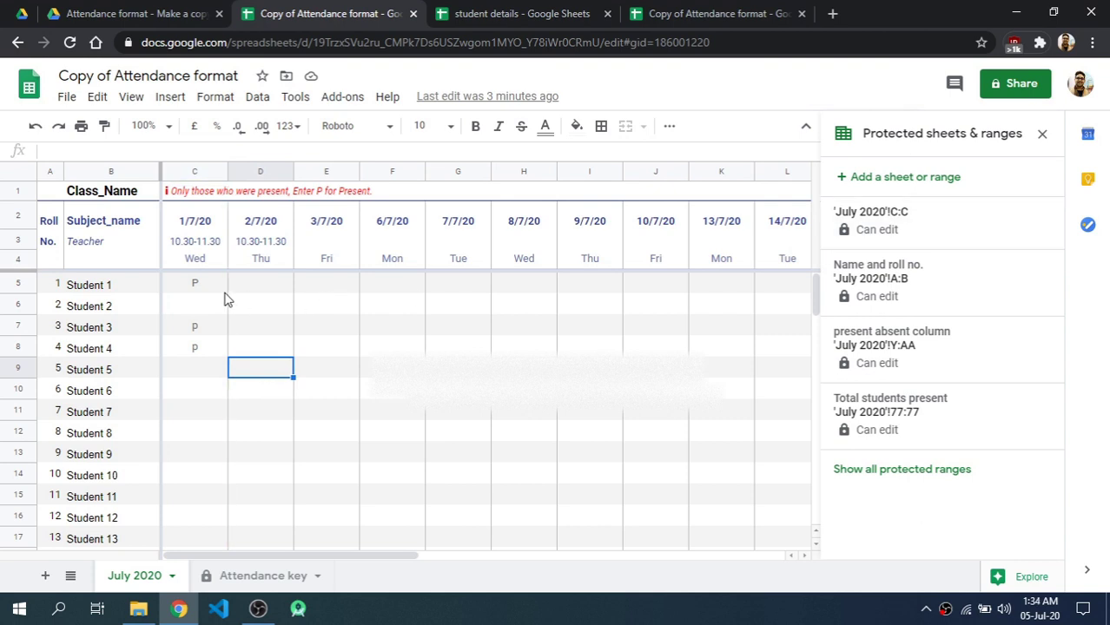
Hide the Attendance key sheet and check the list of all sheets for it
click(237, 580)
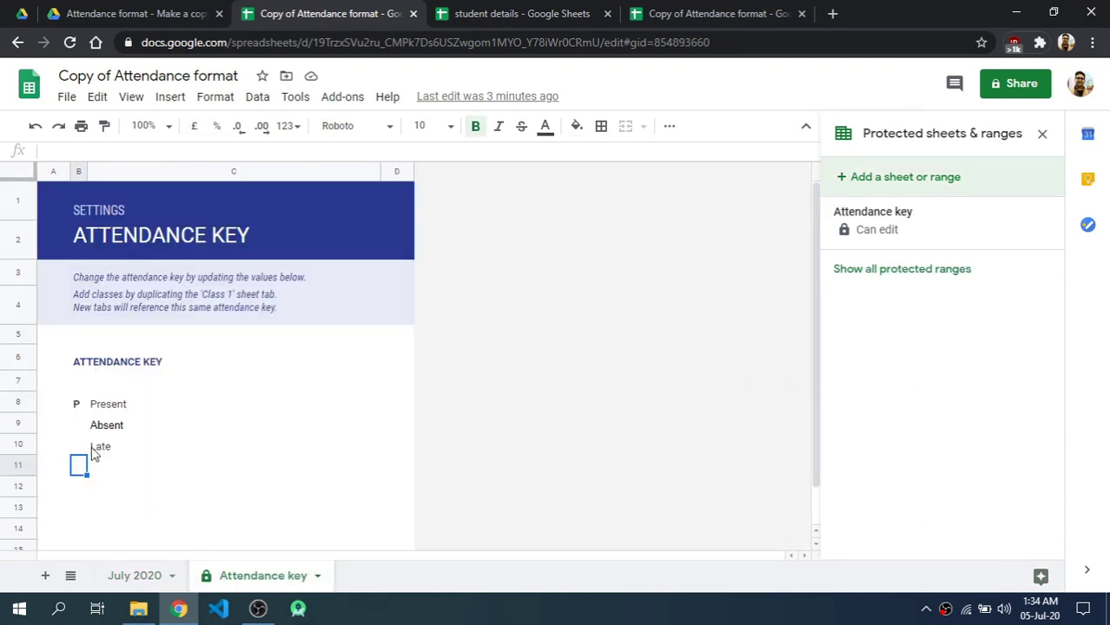
right_click(235, 581)
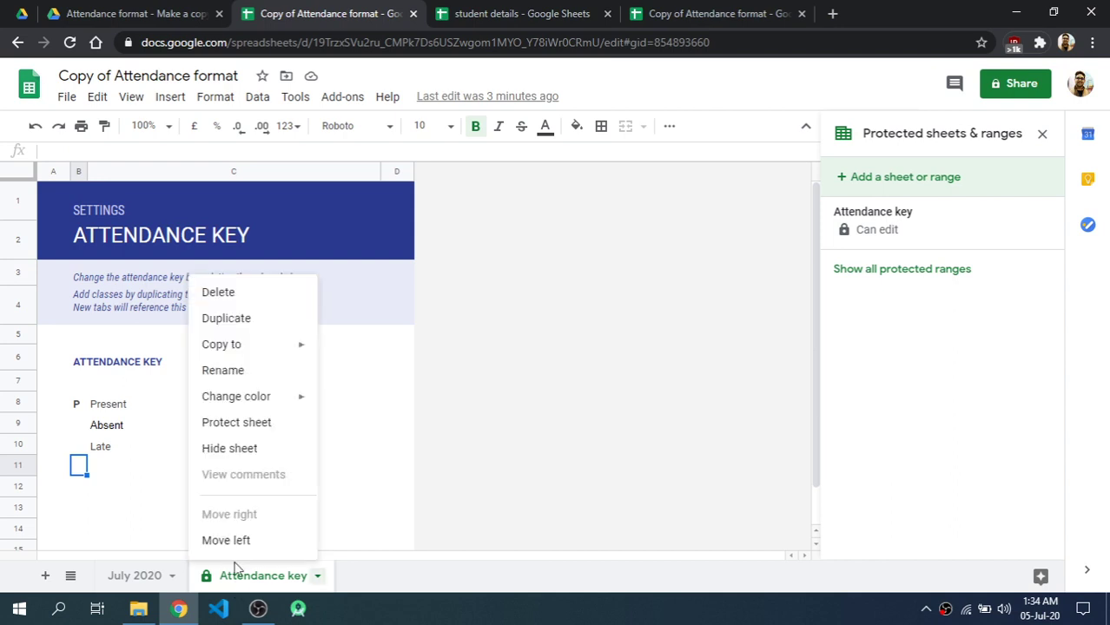
click(246, 447)
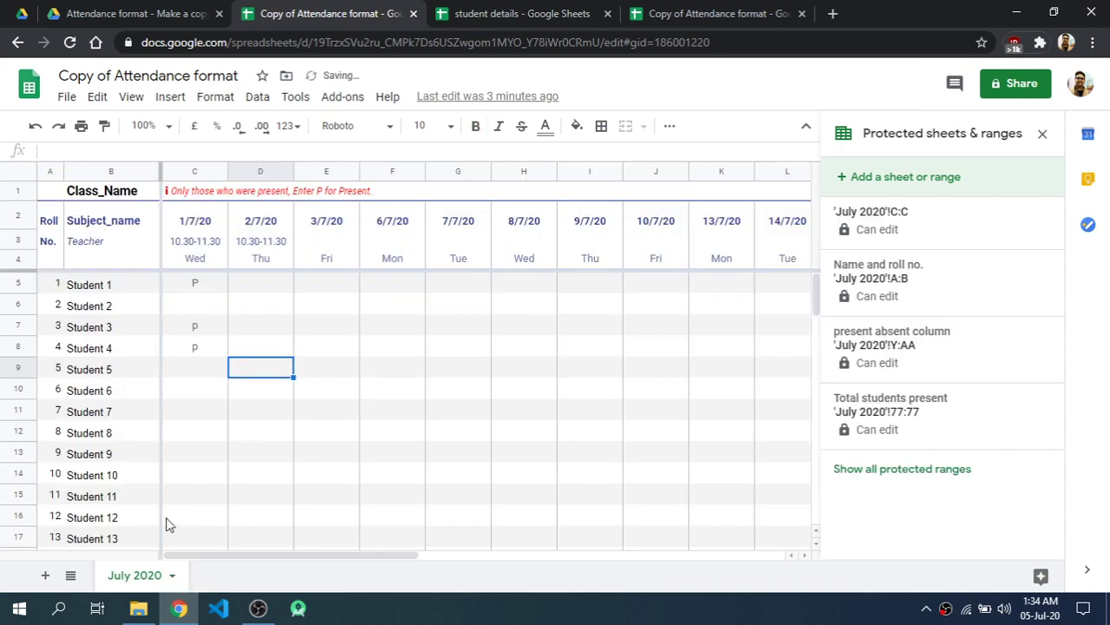
click(71, 576)
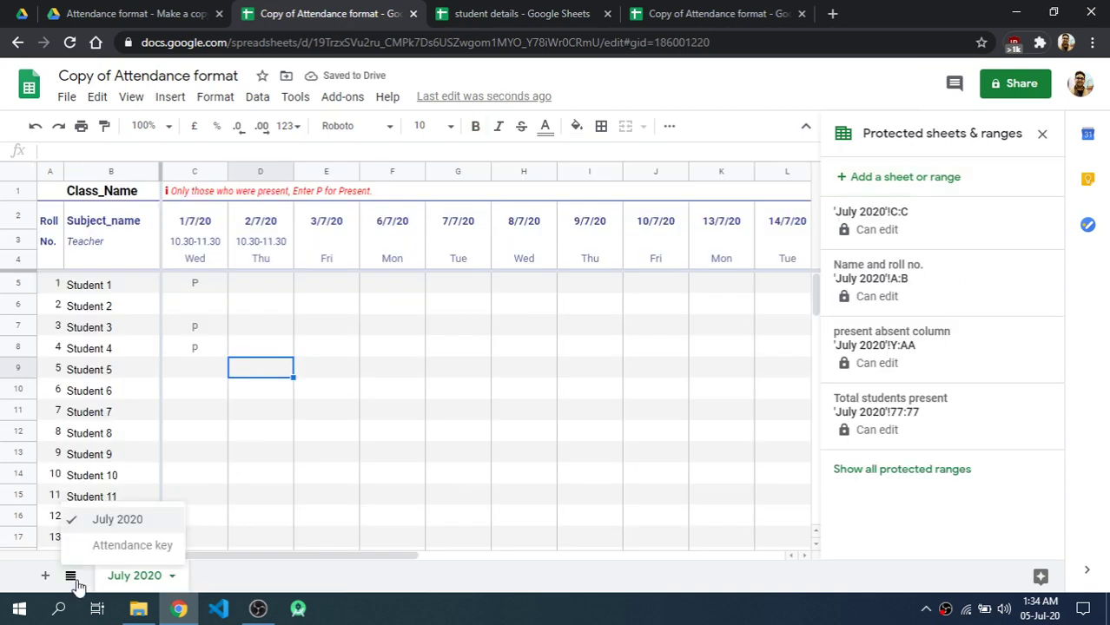
click(238, 478)
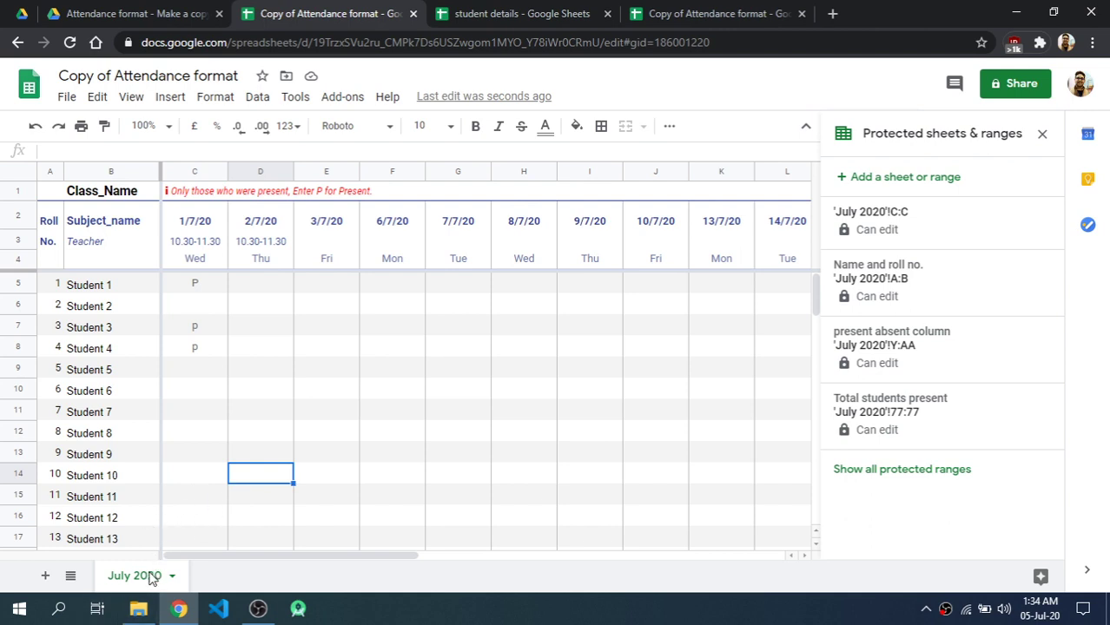
Protect the whole July 2020 sheet, restricting who can edit it to Only you
right_click(152, 579)
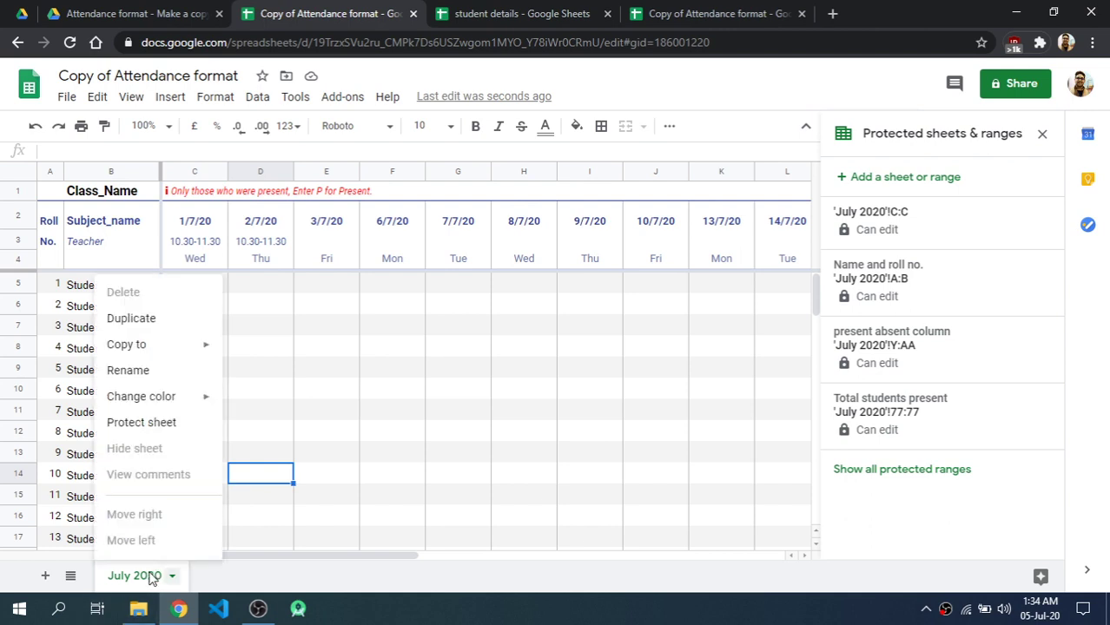
click(150, 421)
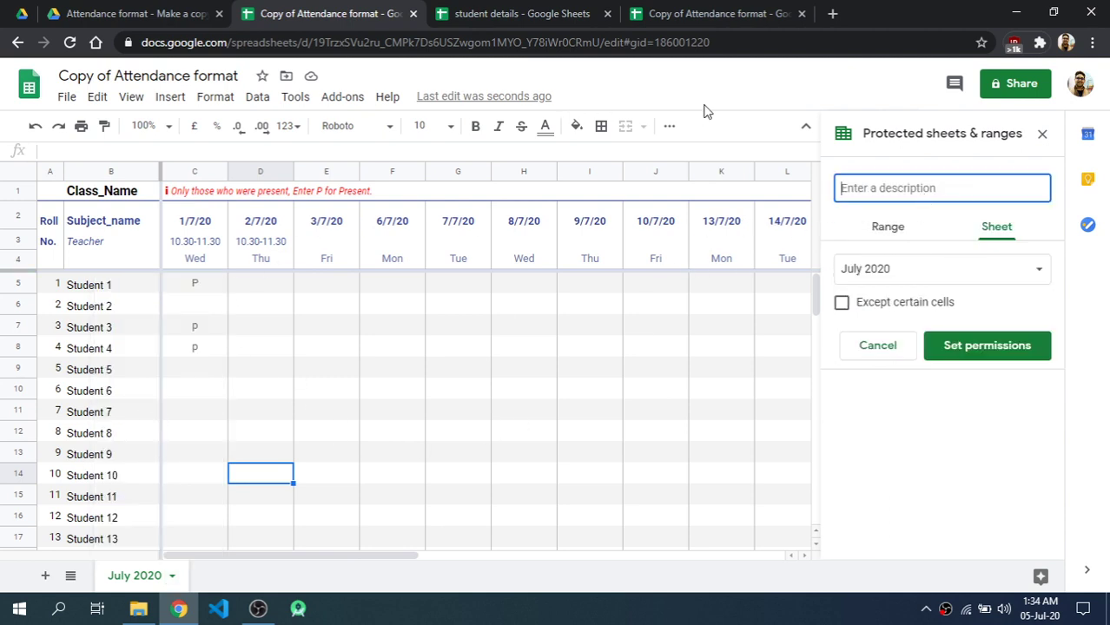
click(963, 270)
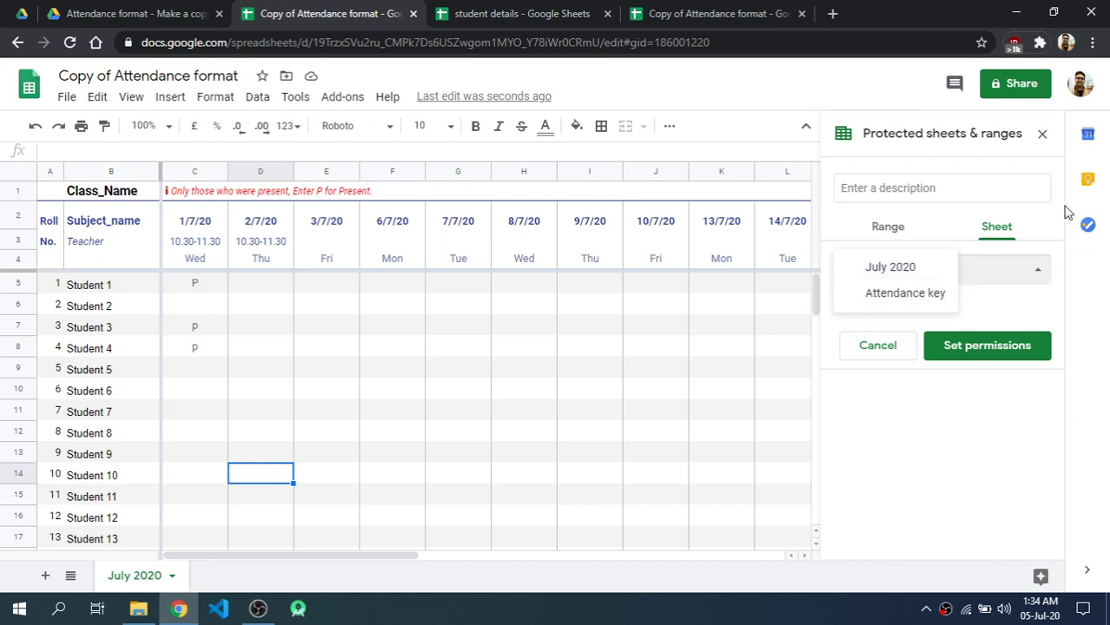
click(878, 268)
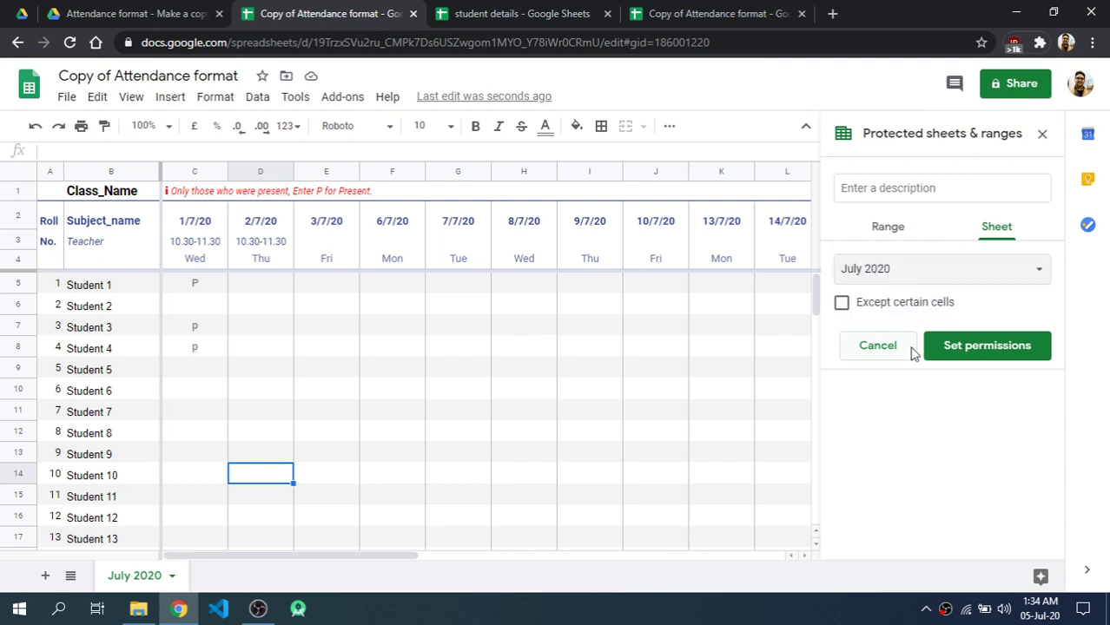
click(979, 355)
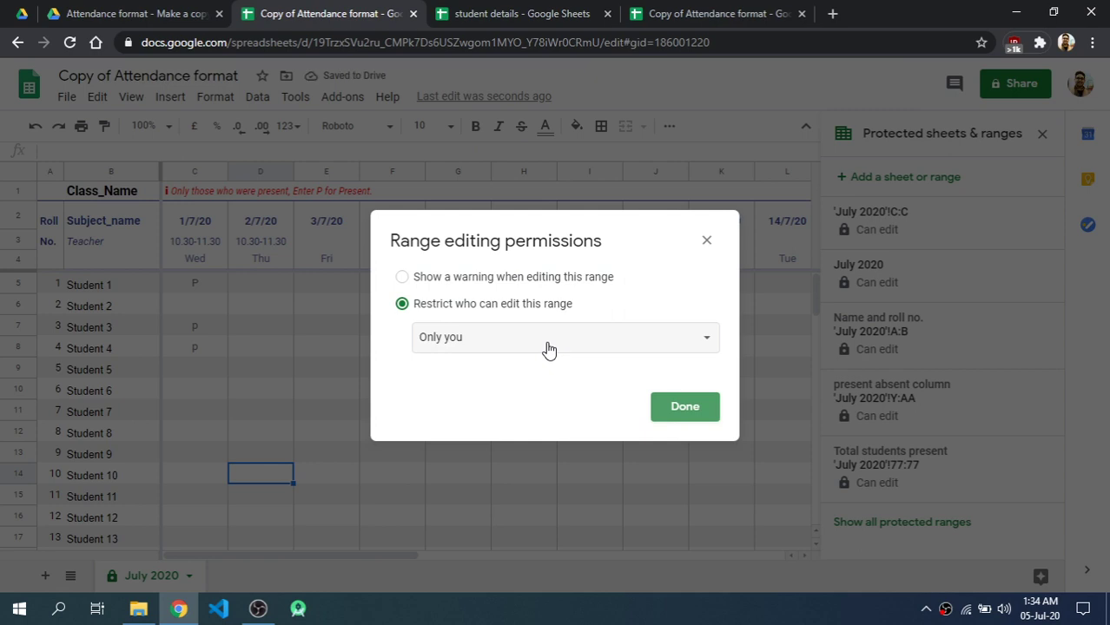
click(546, 347)
click(715, 350)
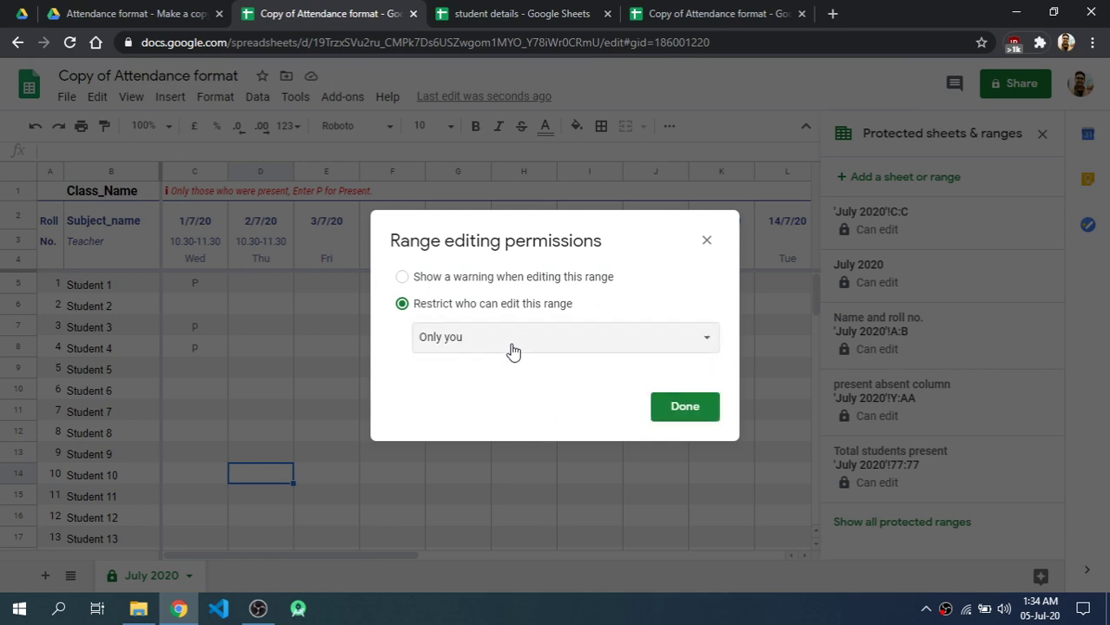
click(676, 395)
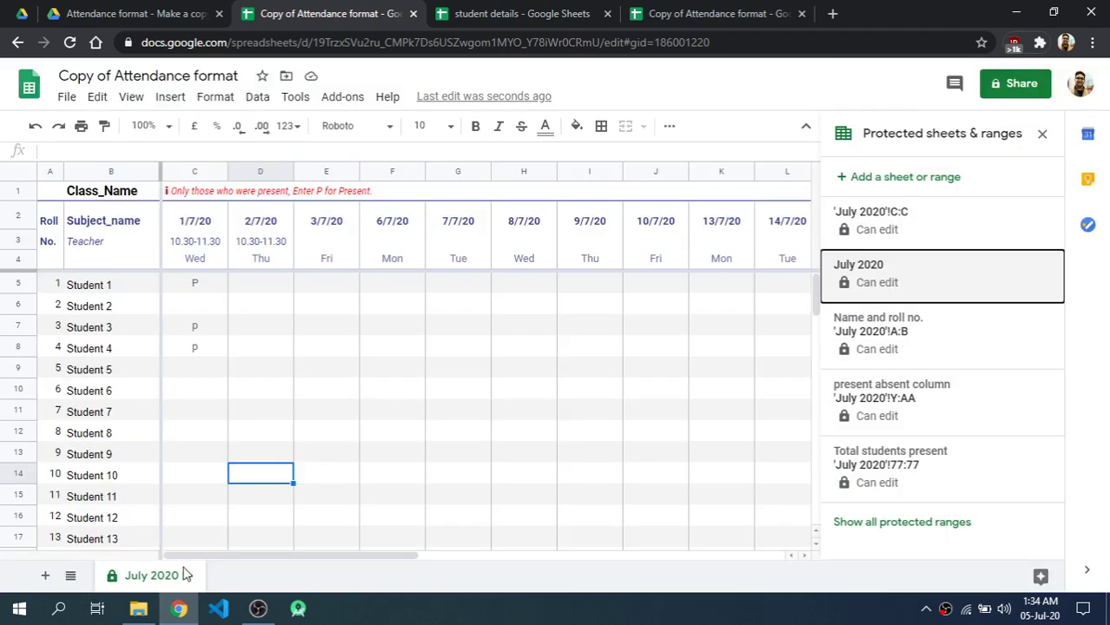
Duplicate the July 2020 sheet within this spreadsheet
right_click(185, 574)
click(185, 575)
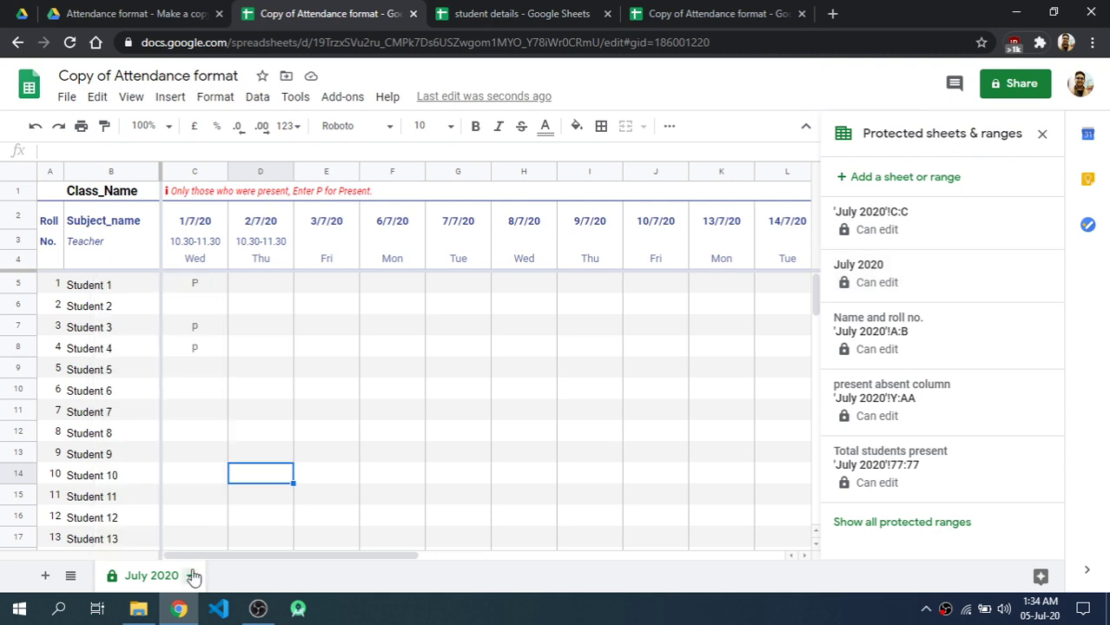
click(191, 574)
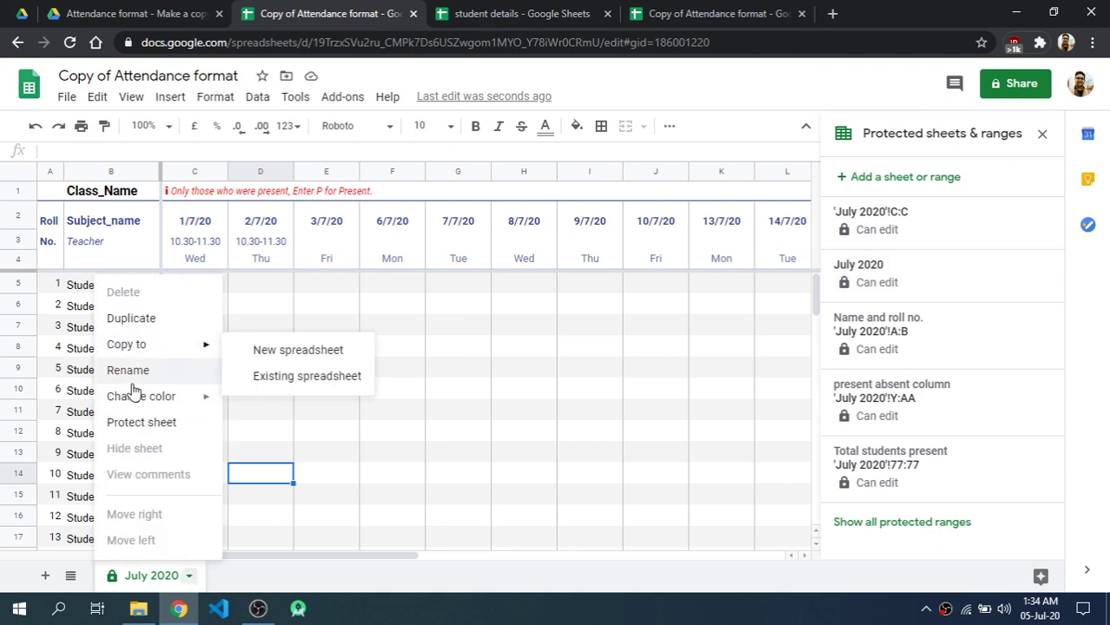
mouse_move(150, 354)
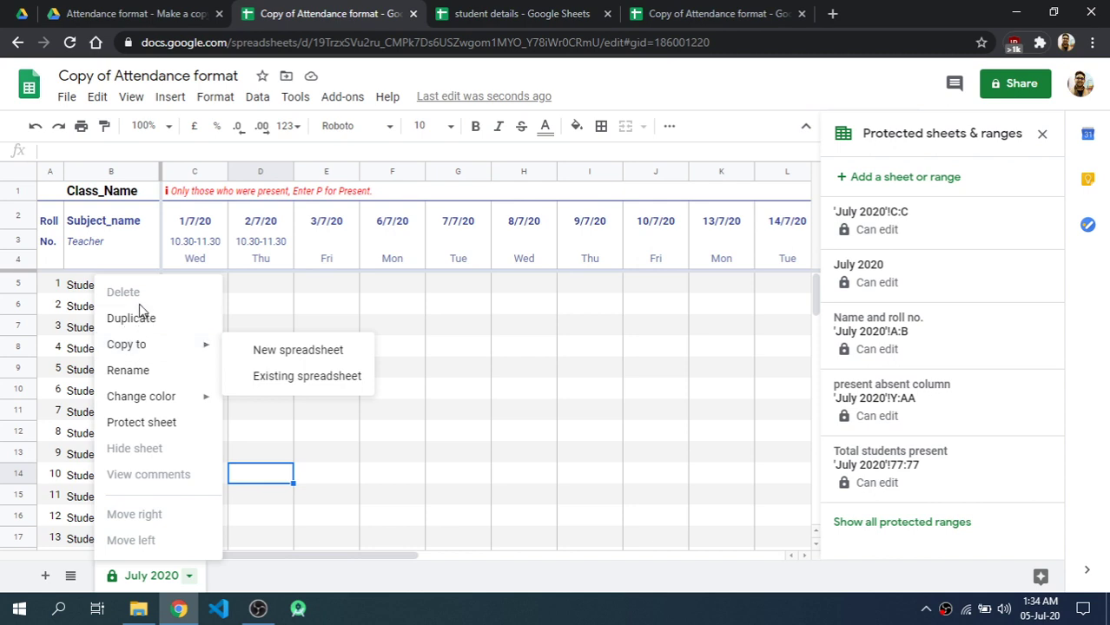
click(144, 321)
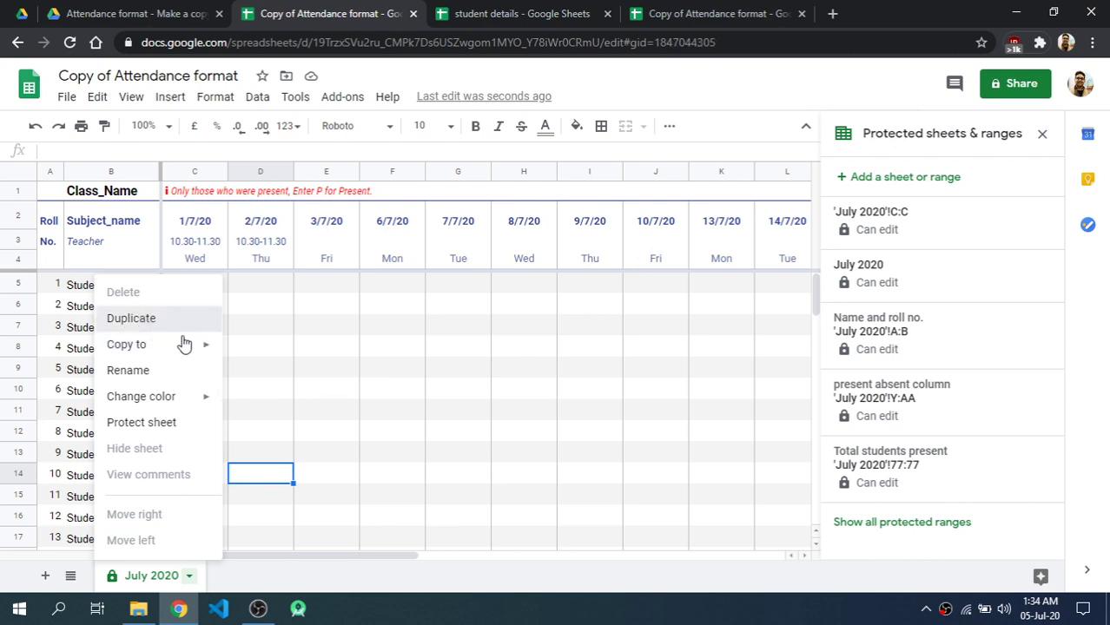
click(148, 317)
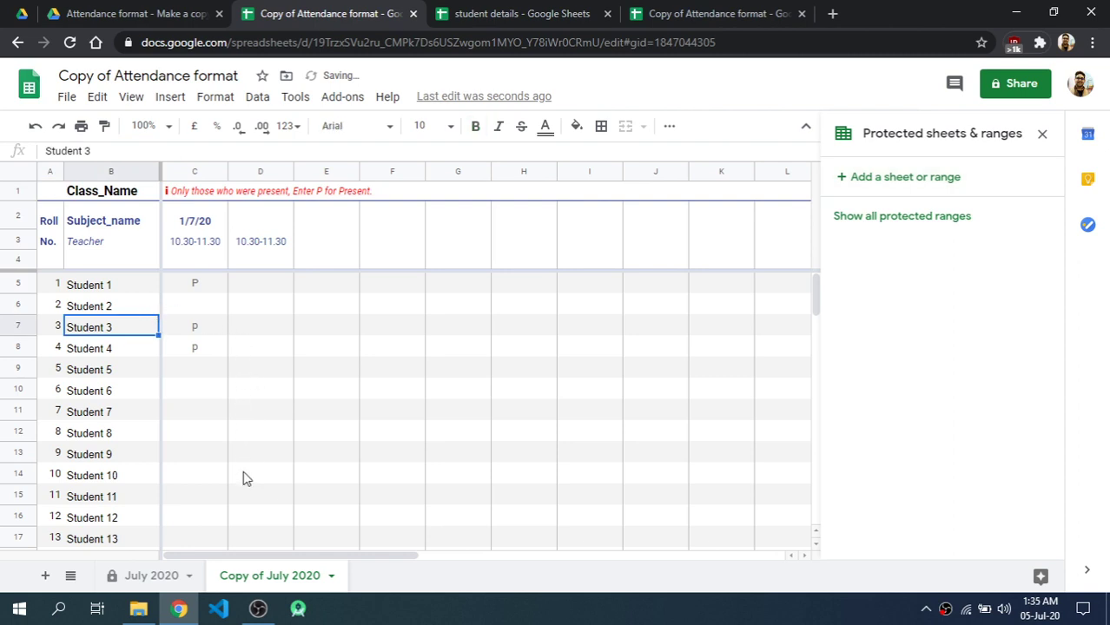
Rename the duplicated sheet as Aug 2020 and move it ahead of the July 2020 sheet
right_click(243, 579)
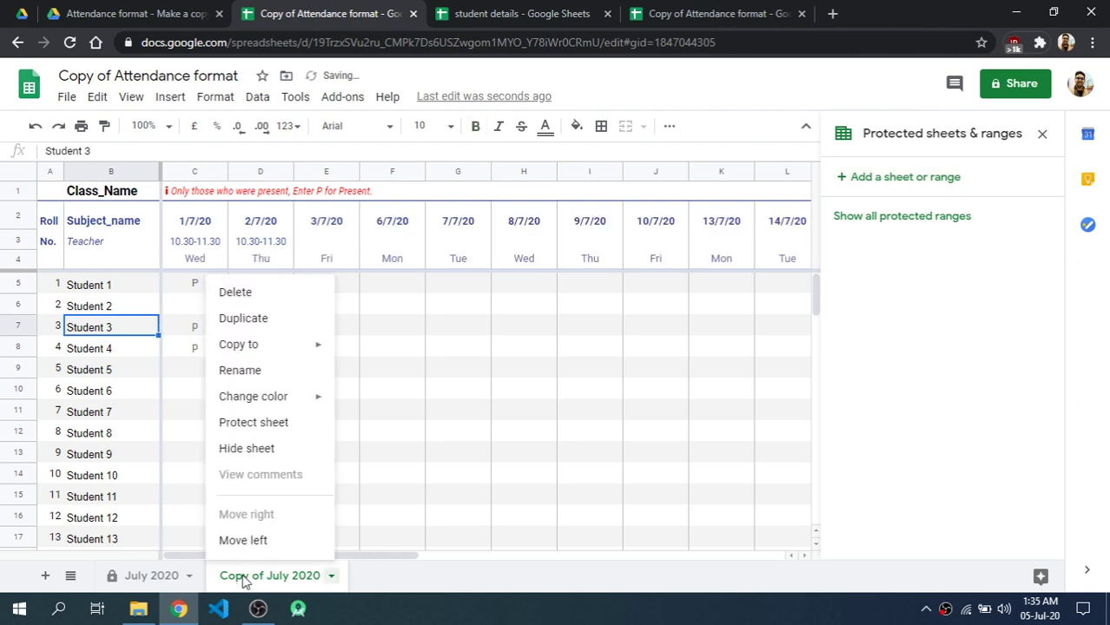
click(239, 371)
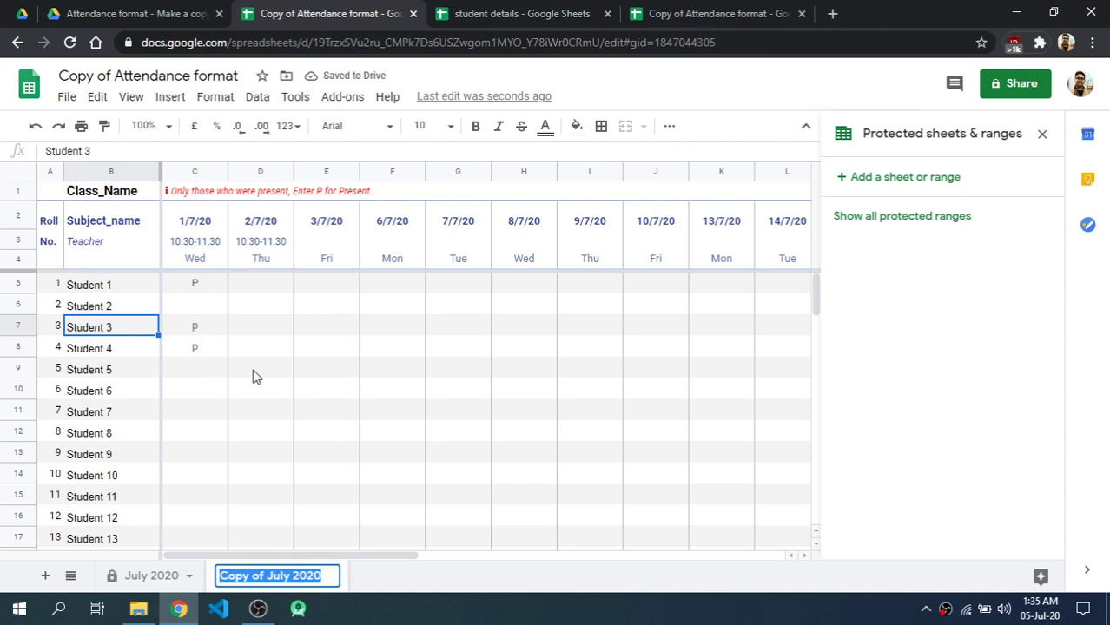
click(292, 577)
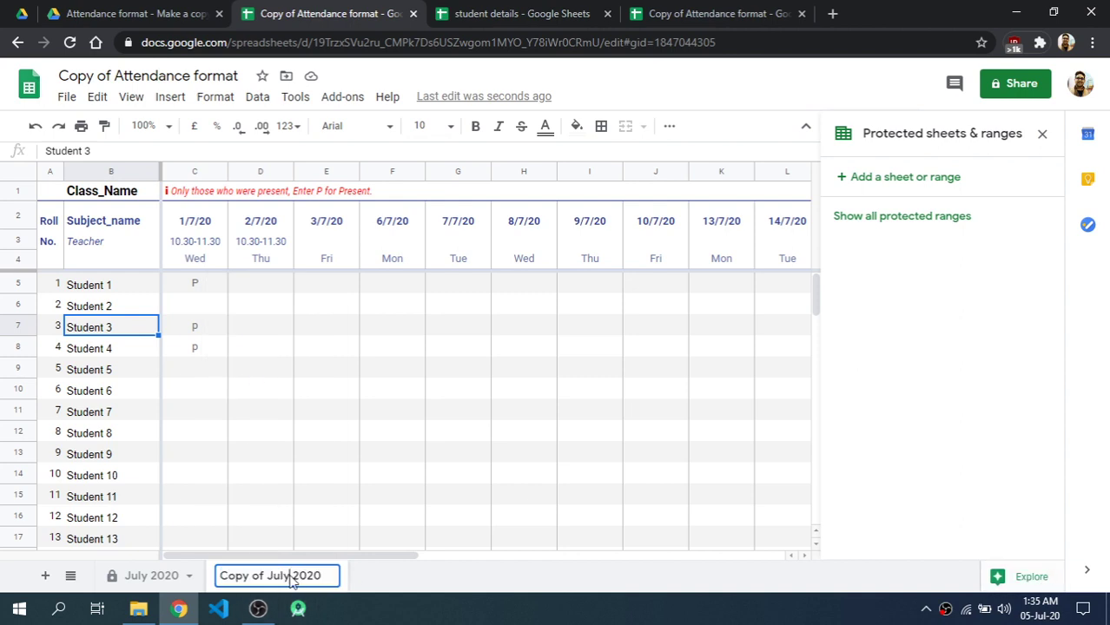
key(BackSpace)
key(BackSpace)
key(BackSpace)
key(BackSpace)
key(BackSpace)
key(BackSpace)
key(BackSpace)
key(BackSpace)
key(BackSpace)
key(BackSpace)
key(BackSpace)
key(BackSpace)
key(BackSpace)
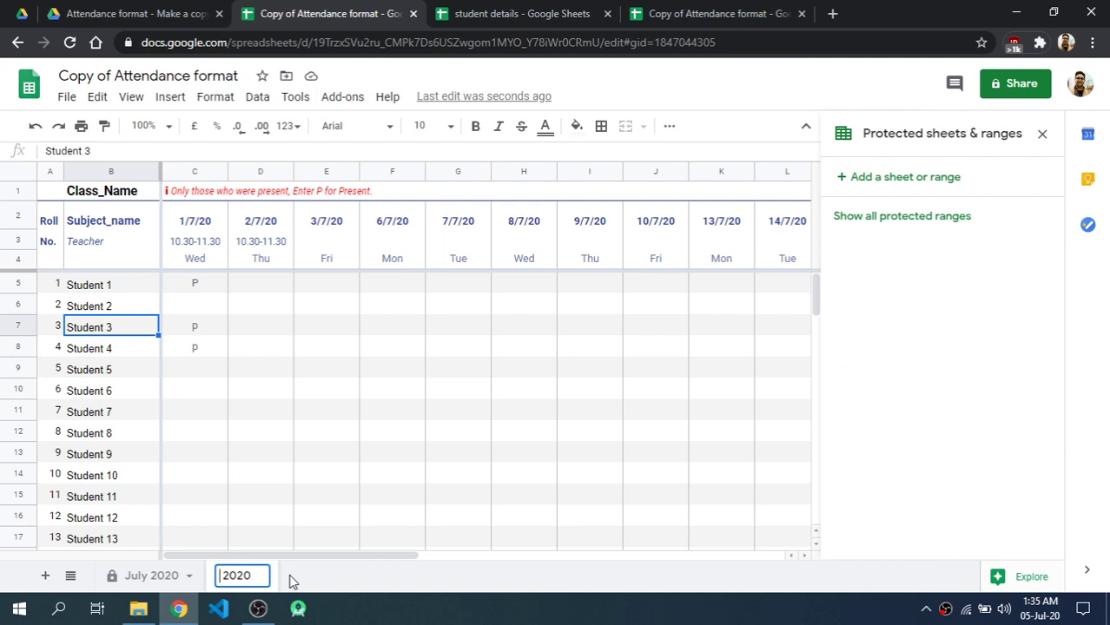
text(Aug)
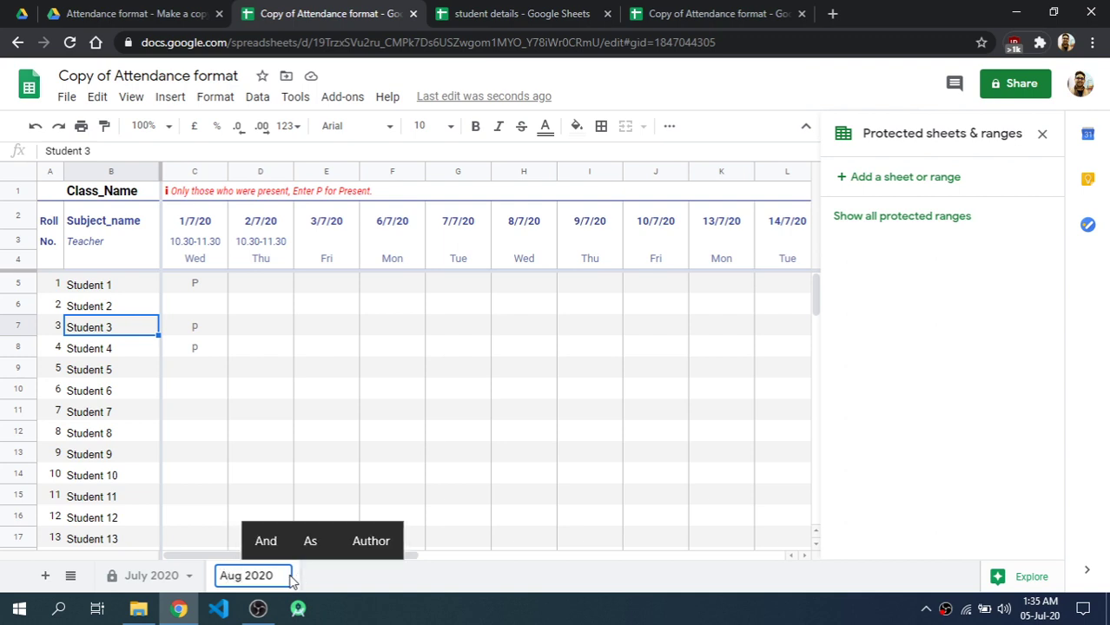
key(Return)
drag(273, 577, 151, 575)
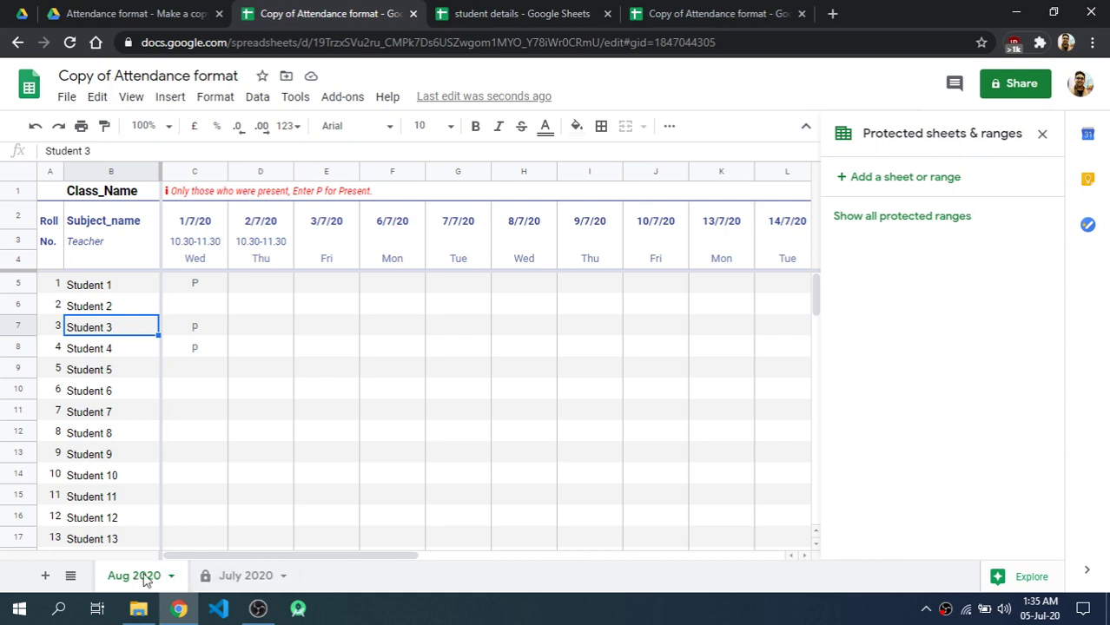
Set the first class date in cell C2 of the Aug 2020 sheet to 1 August 2020
click(185, 220)
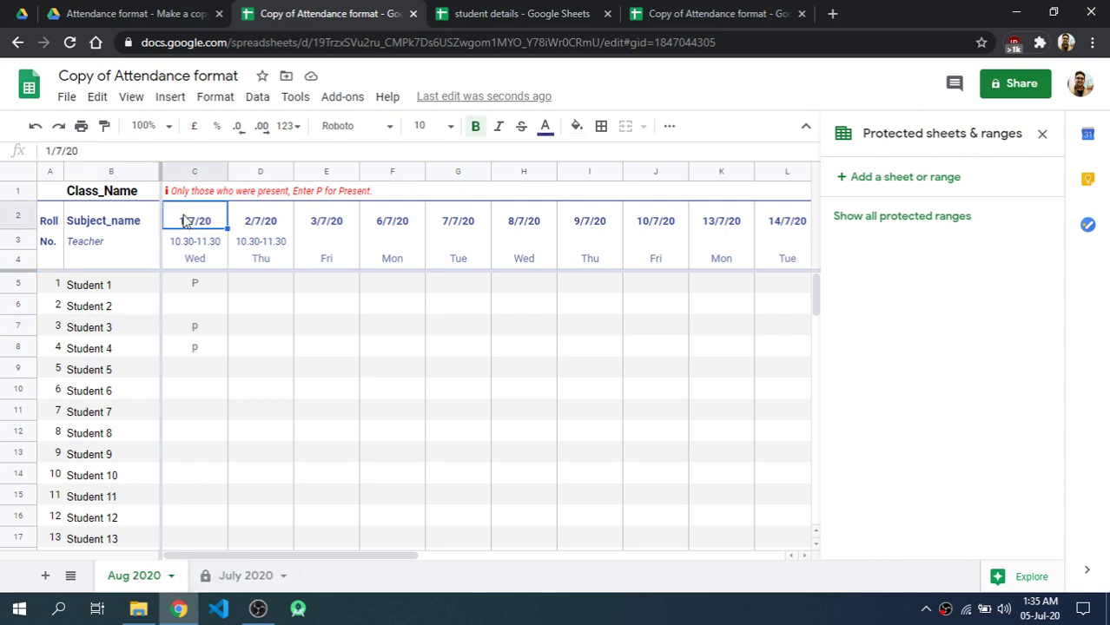
double_click(185, 221)
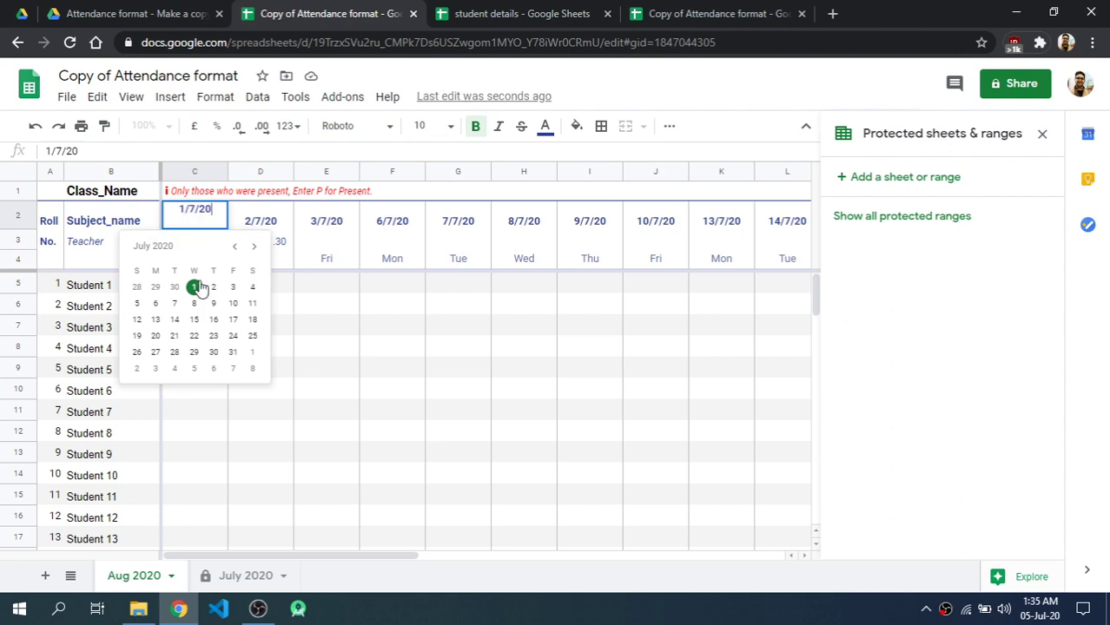
click(253, 246)
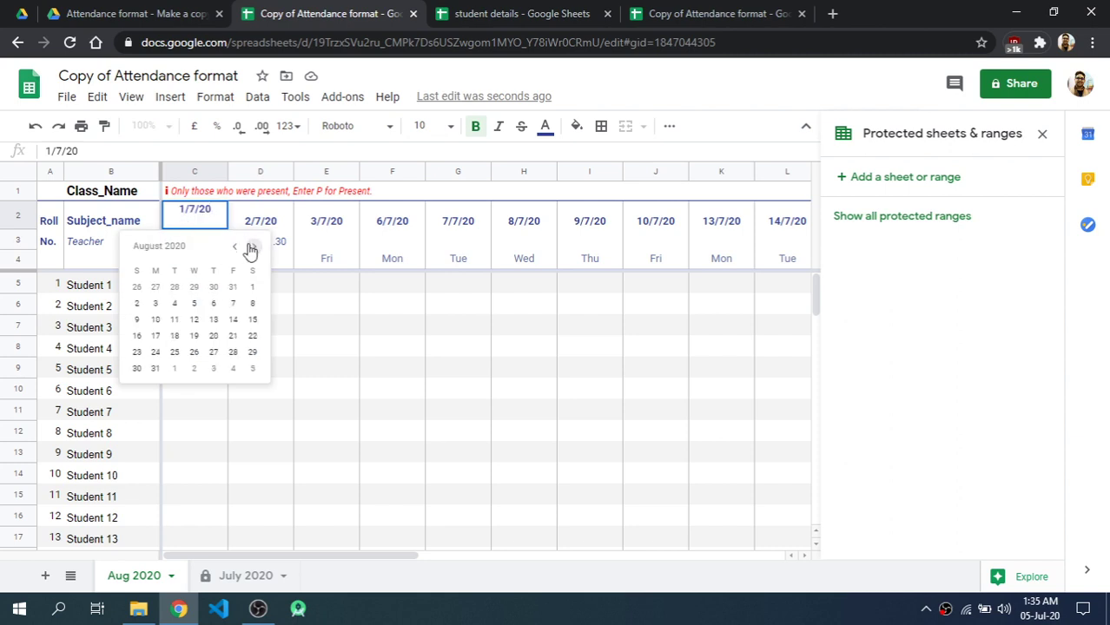
click(254, 292)
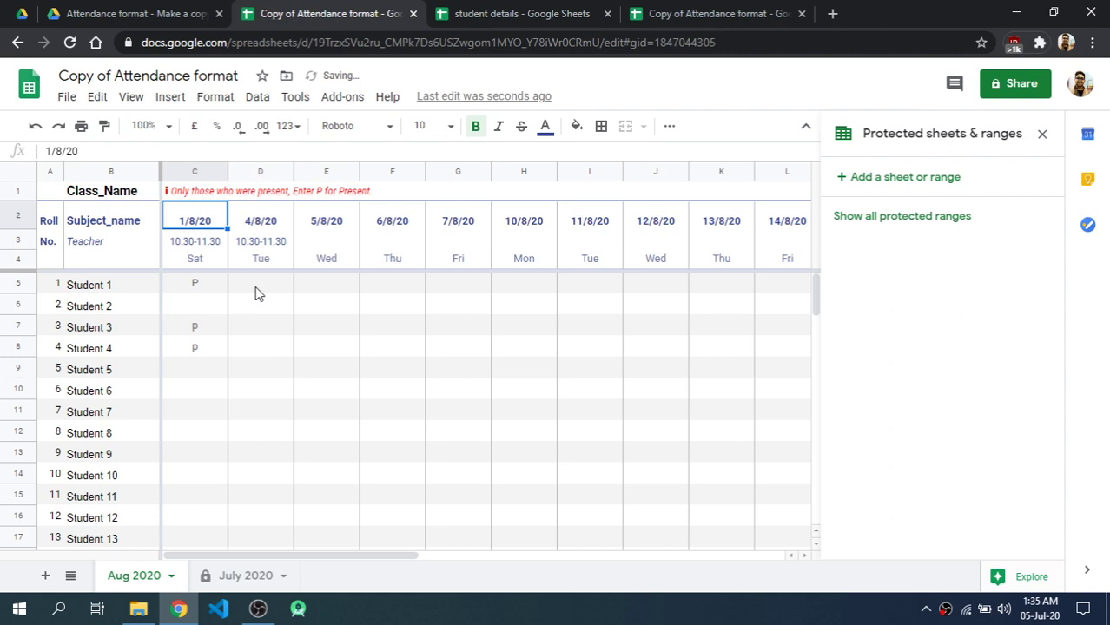
click(405, 335)
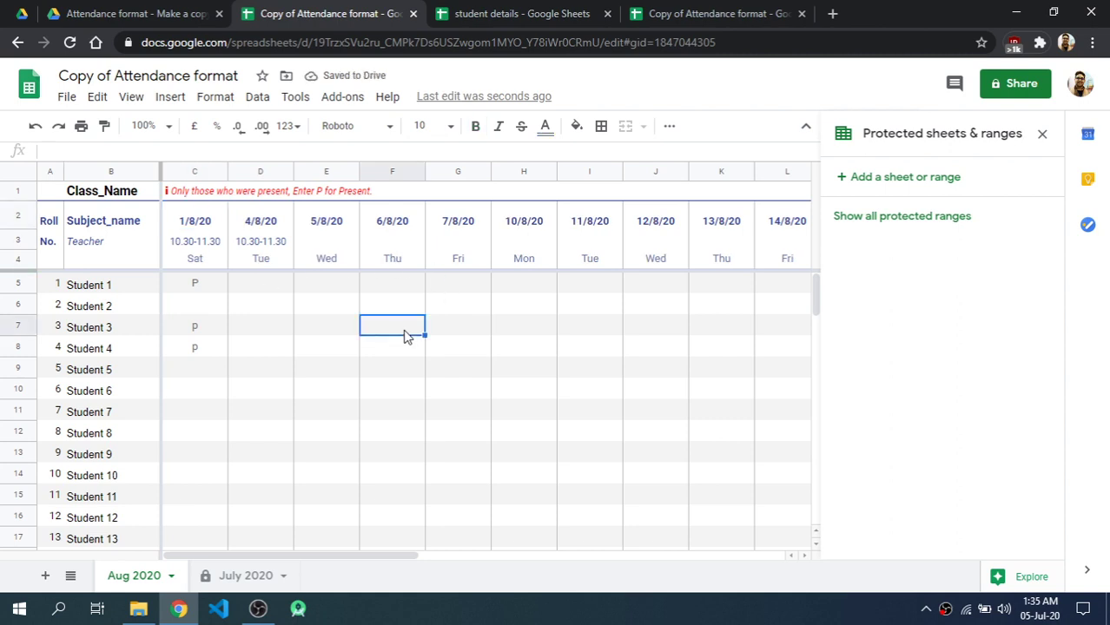